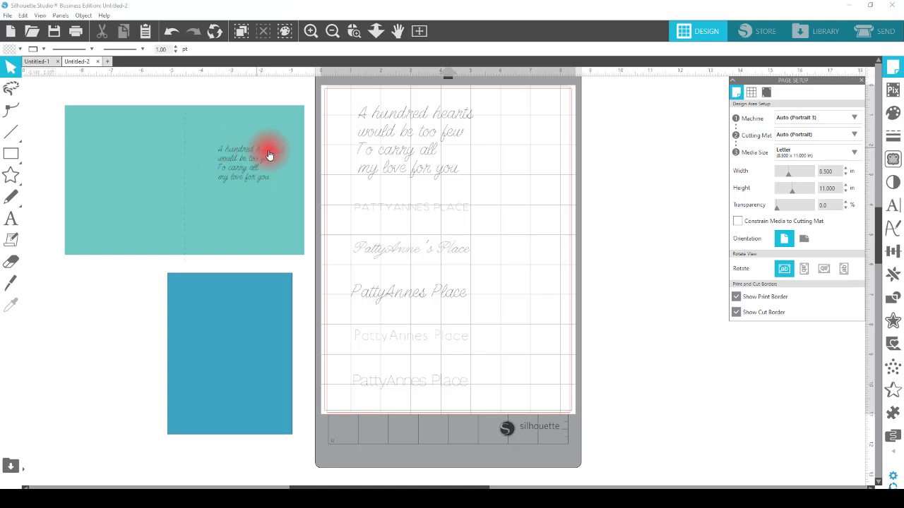
# Create a new document with Letter media size and hide the print and cut borders.
pyautogui.click(107, 61)
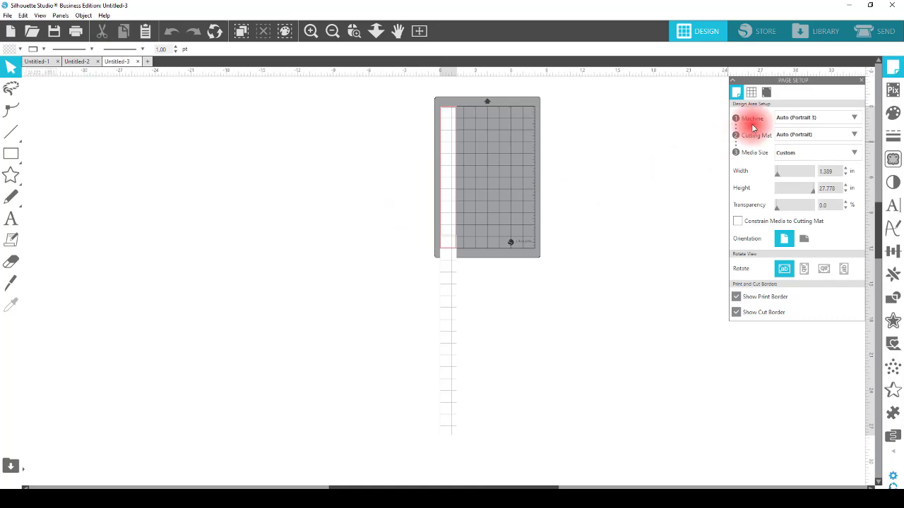
pyautogui.click(800, 153)
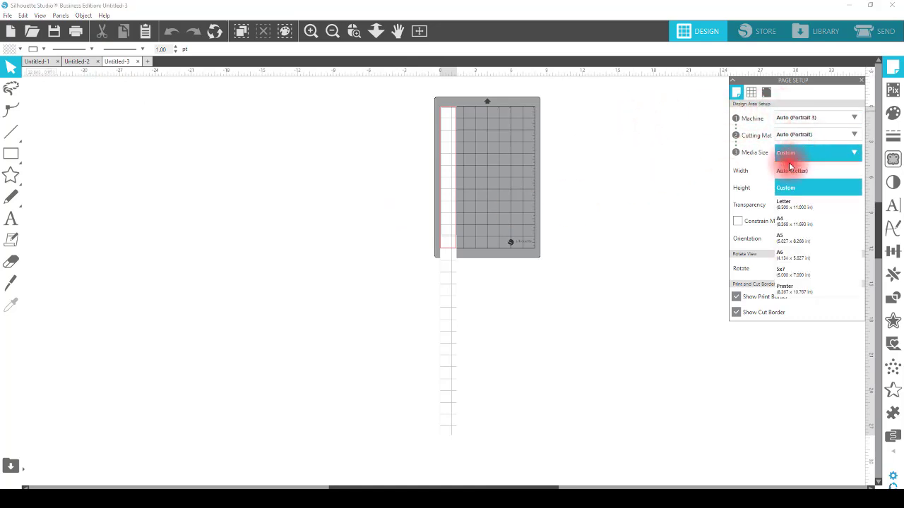
pyautogui.click(790, 169)
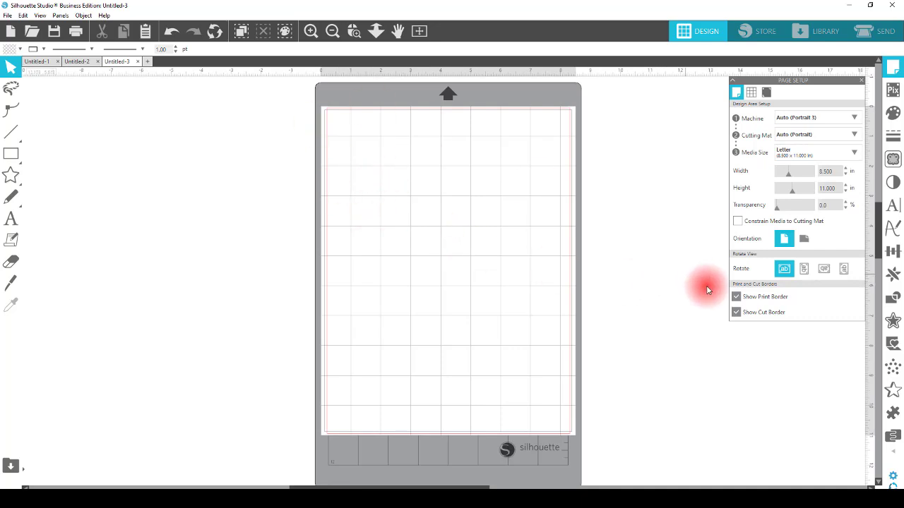
pyautogui.click(735, 297)
pyautogui.click(736, 312)
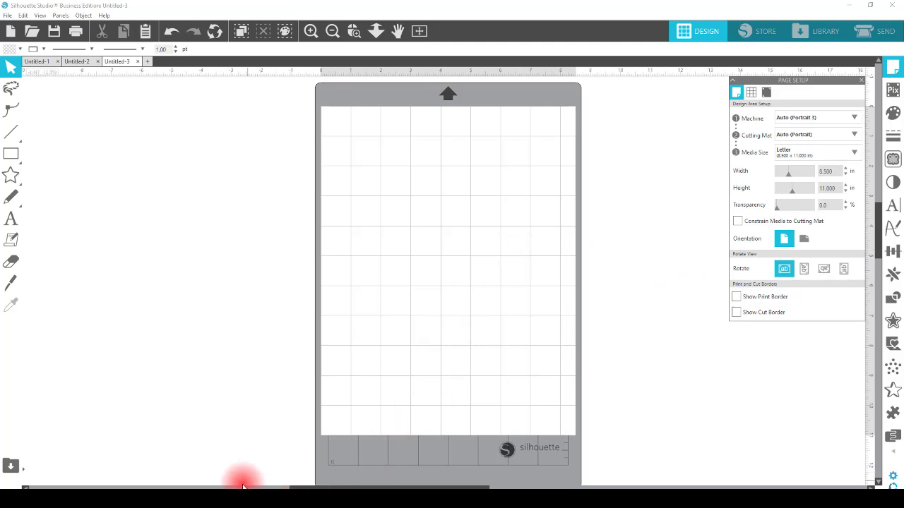
# Switch to the single-stroke text creator in Chrome and preview the sample sentence in Square, Square Italic, AnnBam and Signwriter.
pyautogui.moveTo(243, 486)
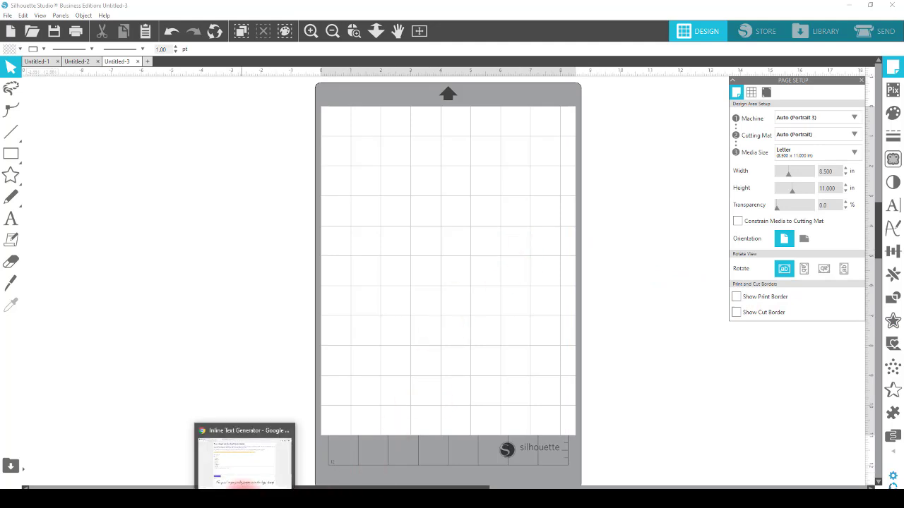
pyautogui.click(242, 480)
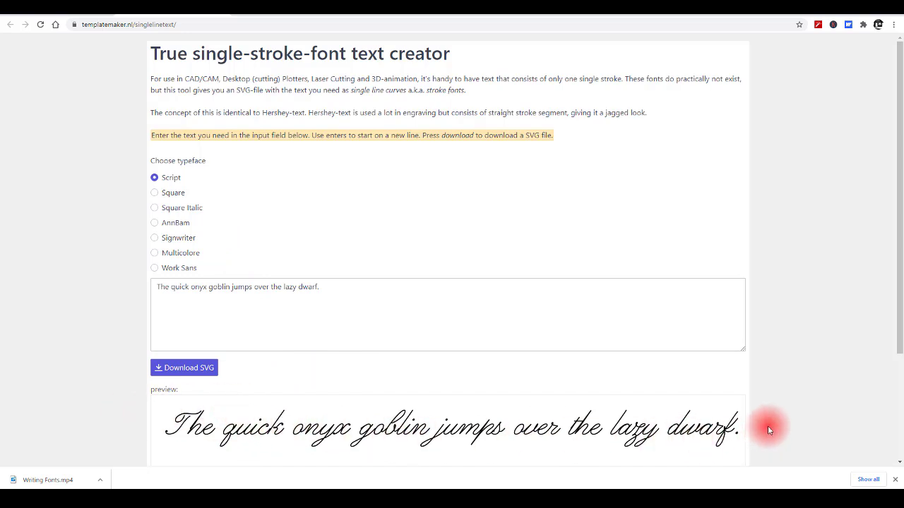
pyautogui.click(155, 194)
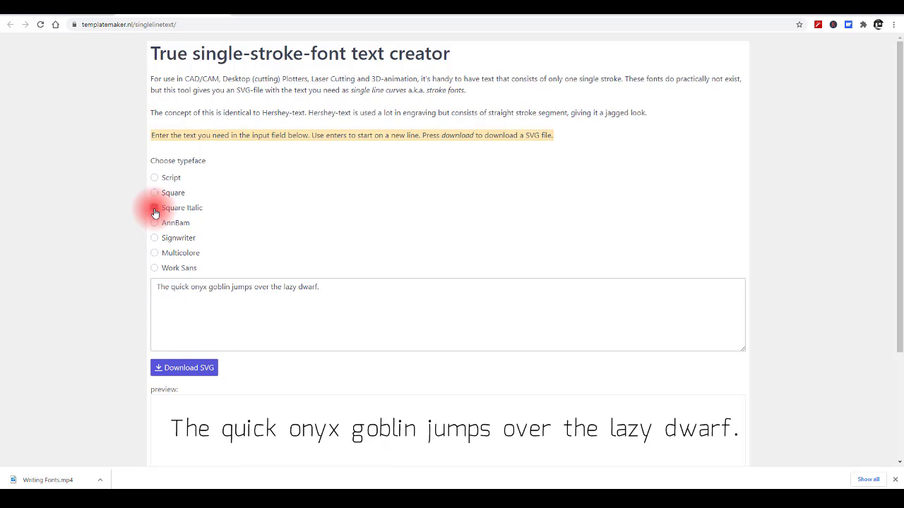
pyautogui.click(154, 210)
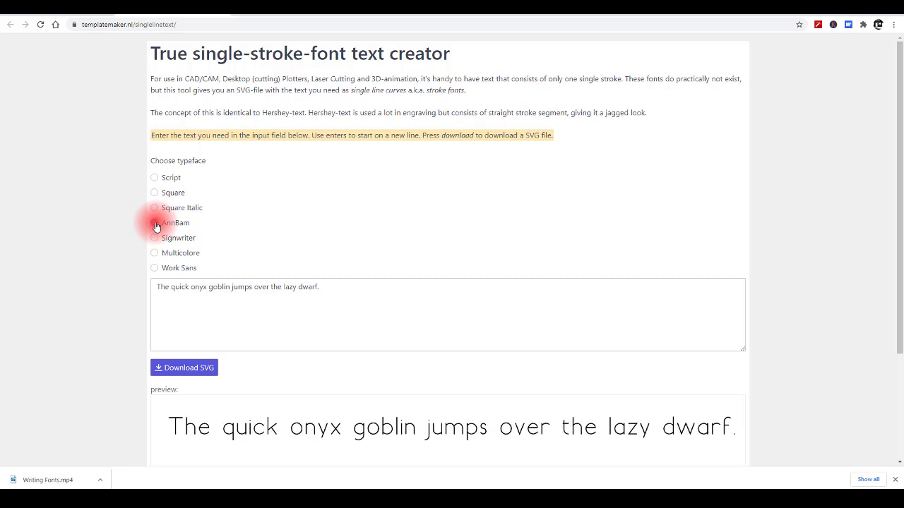
pyautogui.click(155, 223)
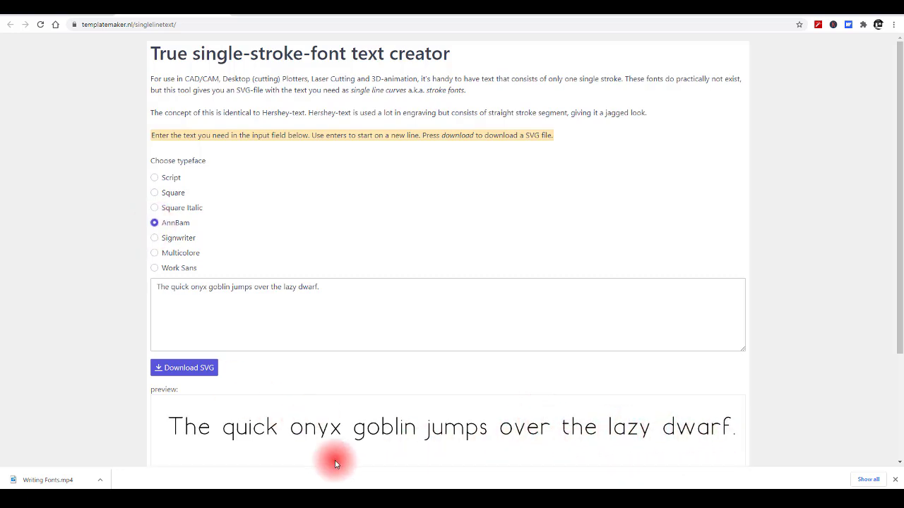
pyautogui.click(155, 239)
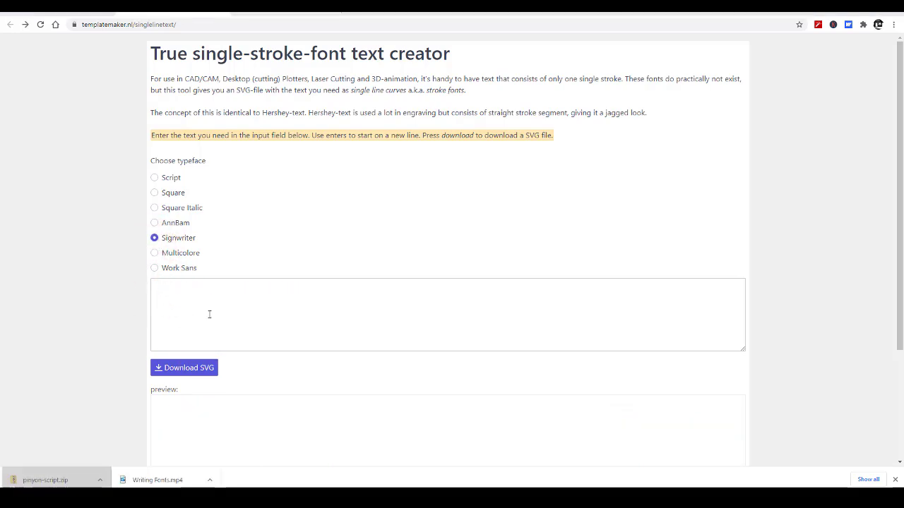
# Enter "Happy" as the text and preview it in the Signwriter typeface.
pyautogui.click(209, 315)
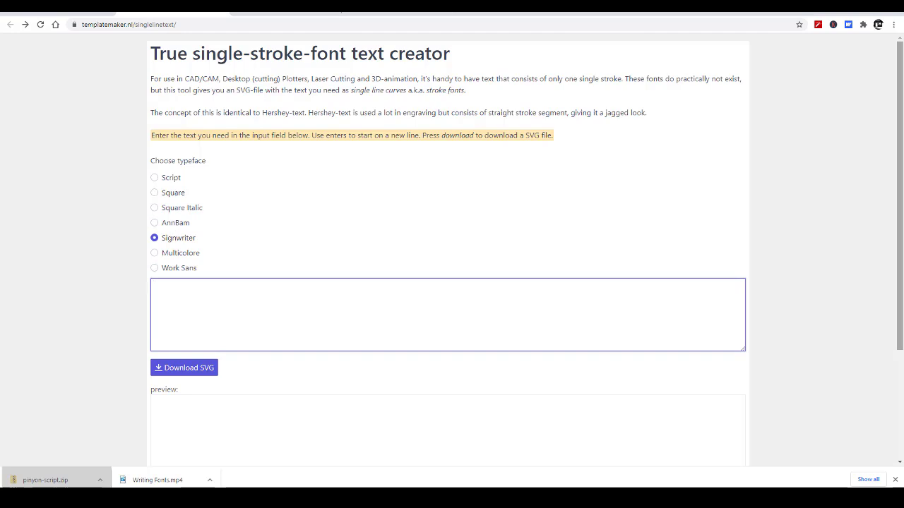
pyautogui.write('Happy')
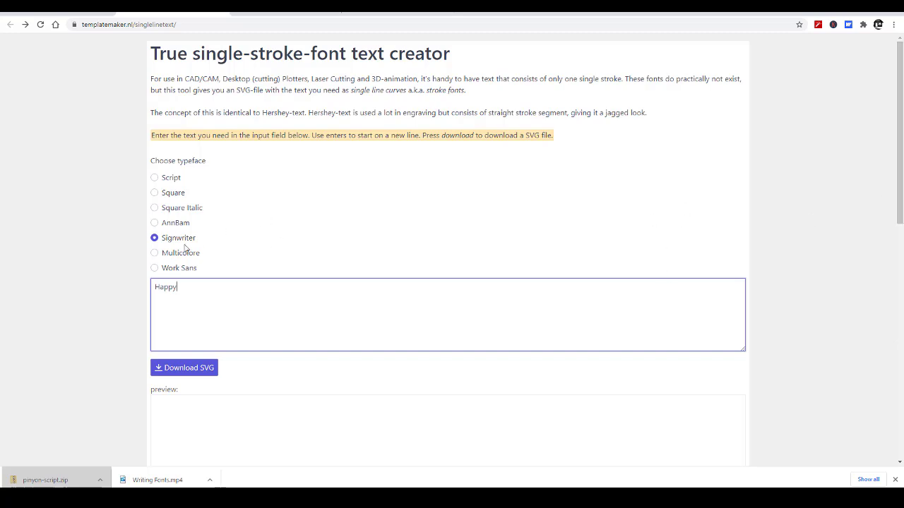
pyautogui.click(153, 254)
pyautogui.click(155, 240)
pyautogui.scroll(-3, 243, 300)
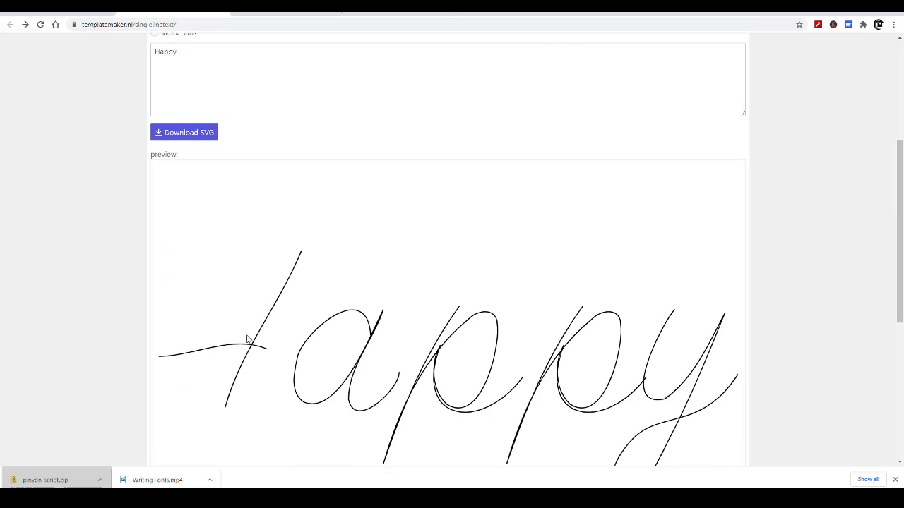
pyautogui.scroll(2, 254, 332)
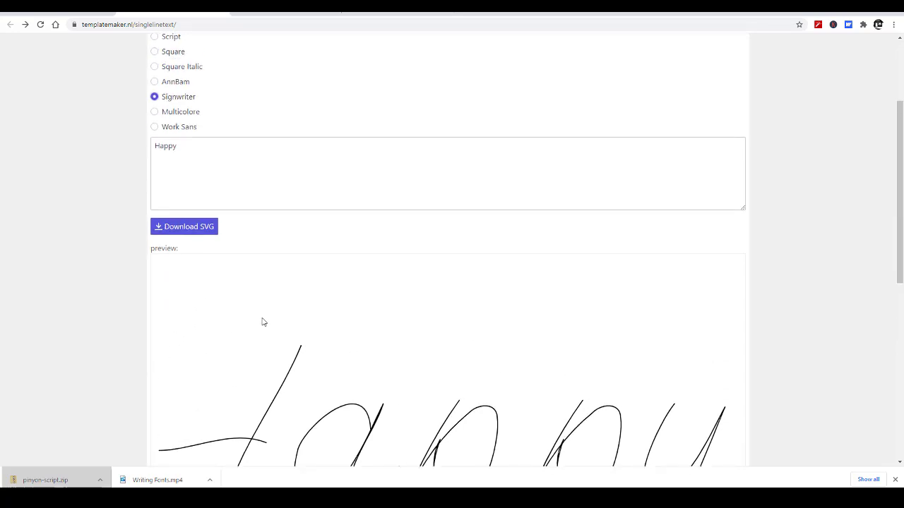
pyautogui.scroll(3, 221, 130)
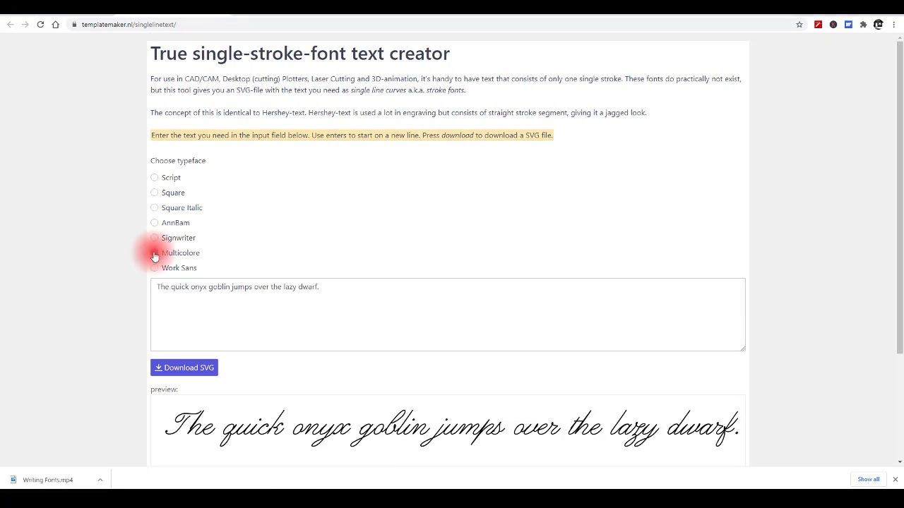
# Compare the sample sentence in the Multicolore and Work Sans typefaces and select the sample text.
pyautogui.click(154, 252)
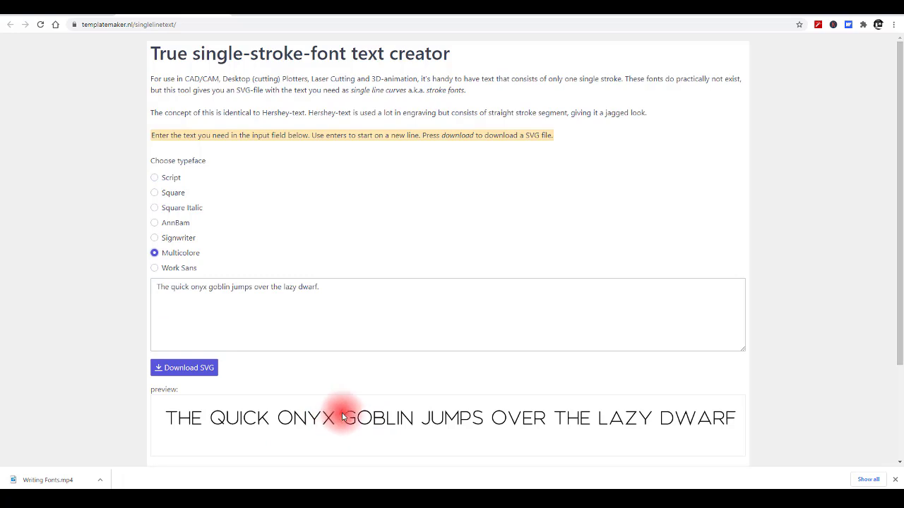
pyautogui.click(157, 271)
pyautogui.click(154, 253)
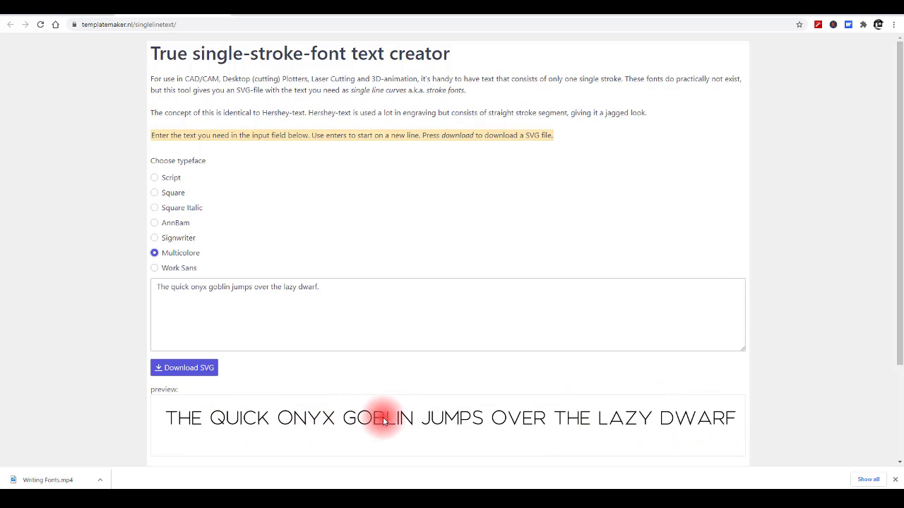
pyautogui.click(154, 269)
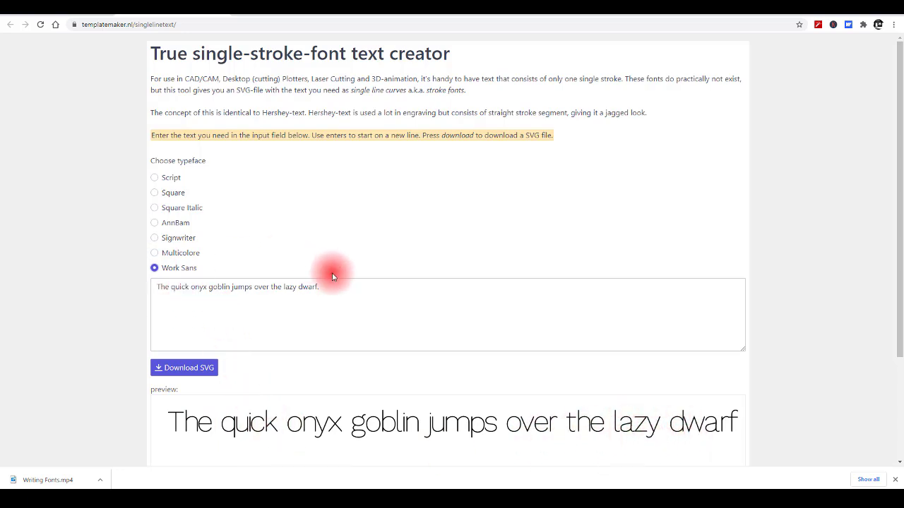
pyautogui.moveTo(321, 287); pyautogui.dragTo(140, 301)
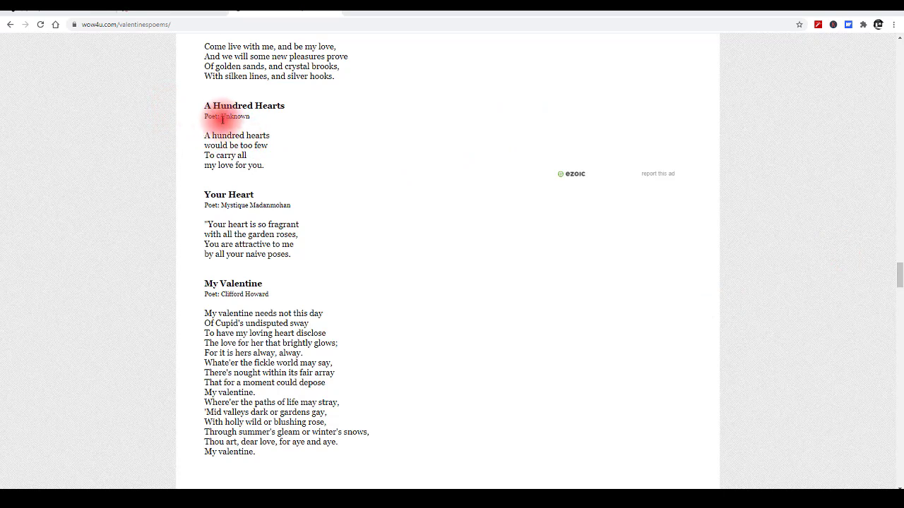
# Copy the four lines of the "A Hundred Hearts" poem from the Valentine poems page into the text creator's input field.
pyautogui.moveTo(200, 139)
pyautogui.mouseDown()
pyautogui.moveTo(227, 141)
pyautogui.moveTo(273, 171)
pyautogui.moveTo(205, 137)
pyautogui.mouseUp()
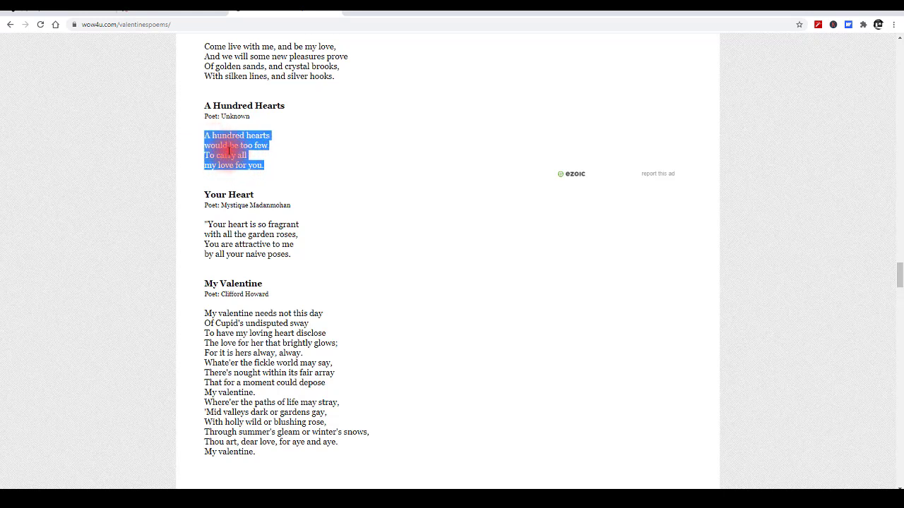
pyautogui.rightClick(229, 148)
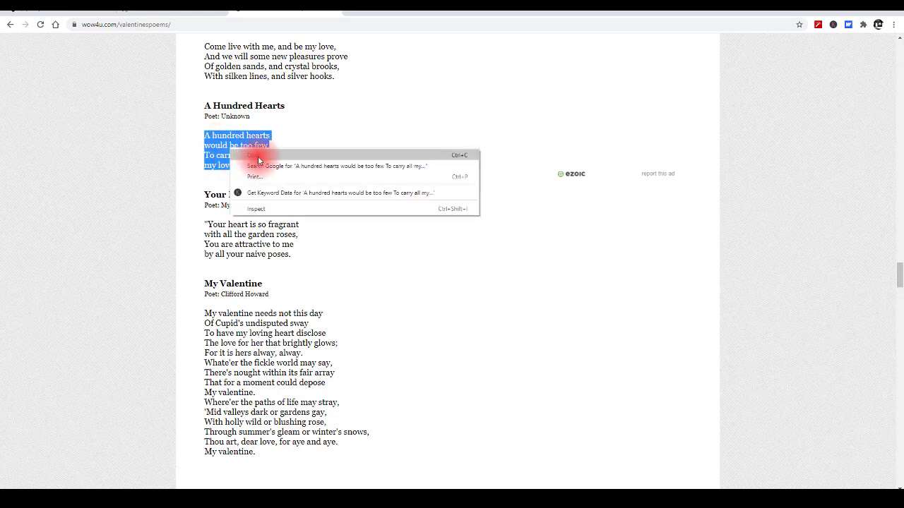
pyautogui.click(258, 156)
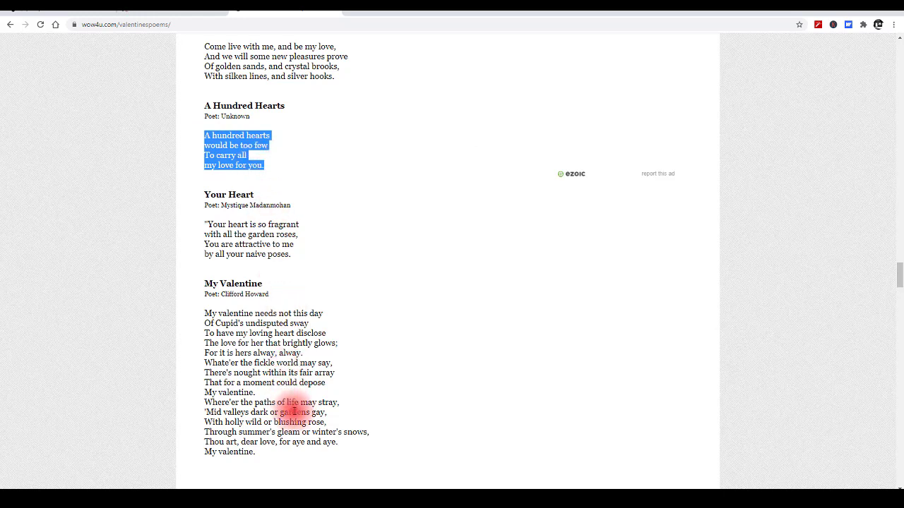
pyautogui.click(161, 13)
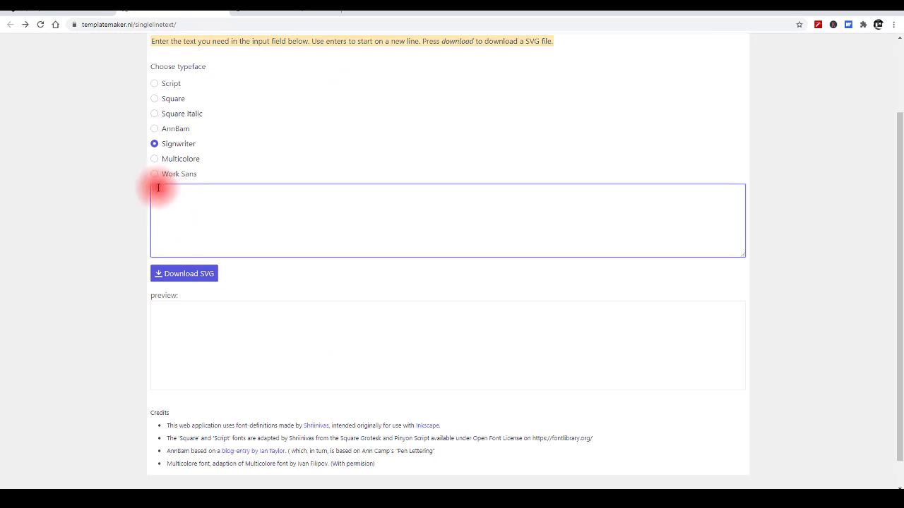
pyautogui.rightClick(316, 205)
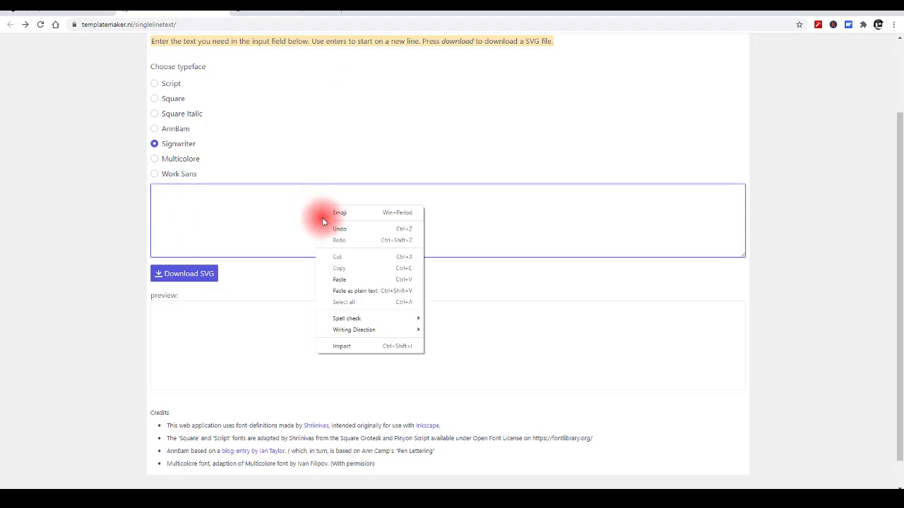
pyautogui.click(339, 280)
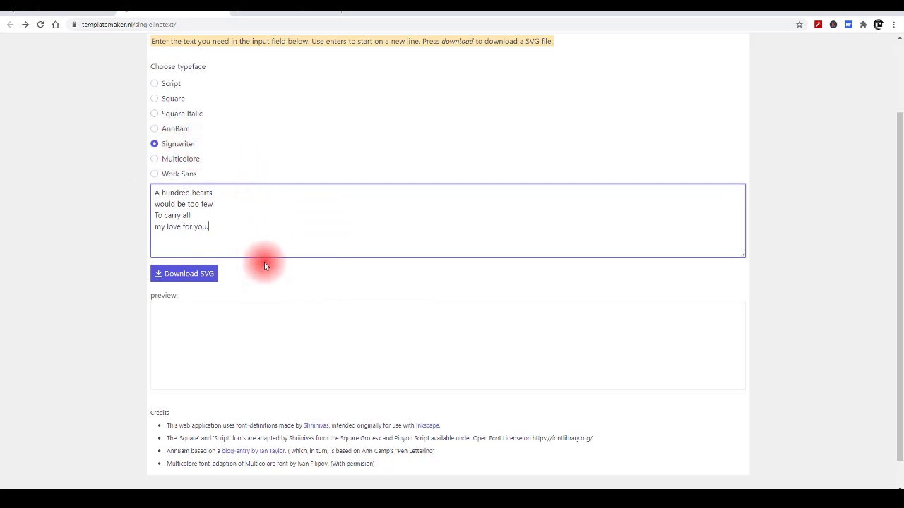
# Generate the poem's preview in the Signwriter typeface, check all four lines and download it as an SVG file.
pyautogui.scroll(-1, 307, 233)
pyautogui.scroll(3, 311, 238)
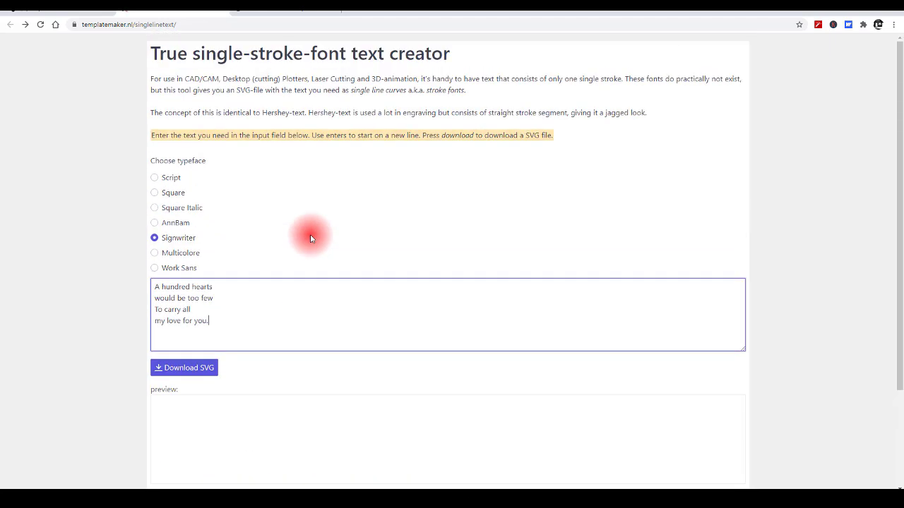
pyautogui.click(335, 226)
pyautogui.click(156, 242)
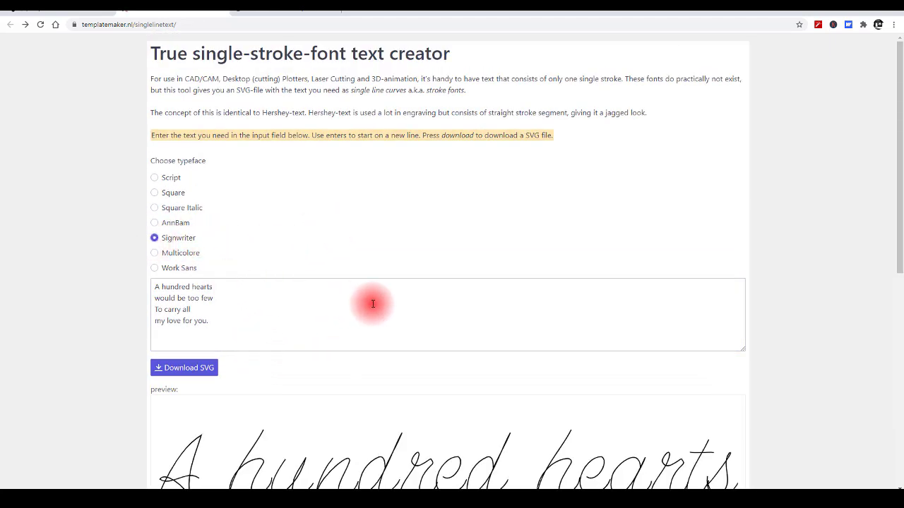
pyautogui.scroll(-4, 373, 303)
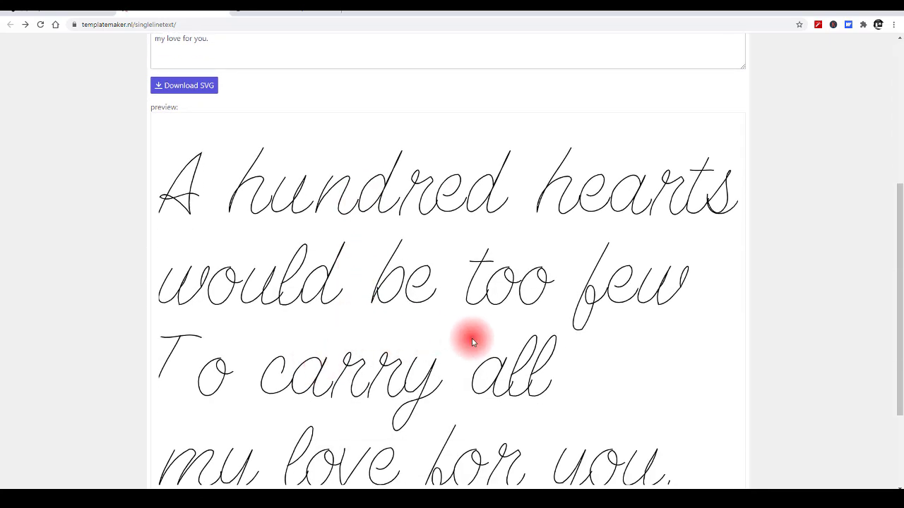
pyautogui.scroll(-2, 438, 338)
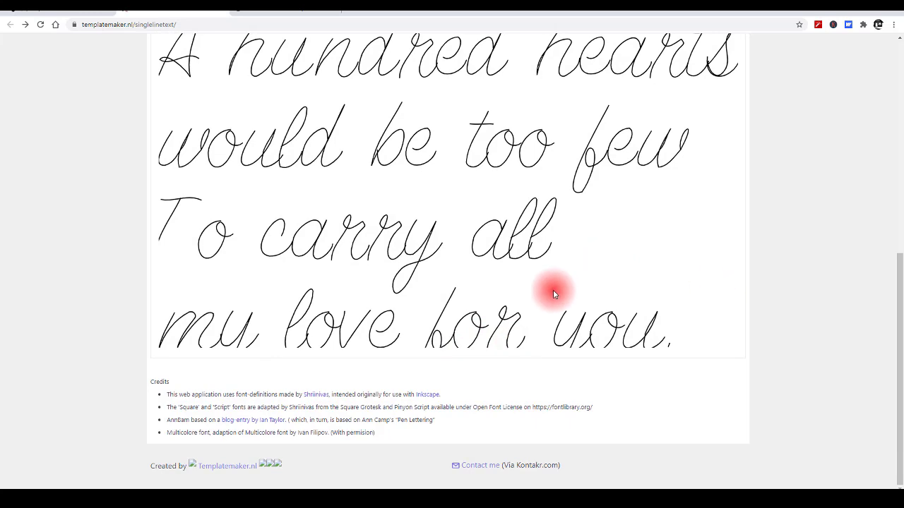
pyautogui.scroll(1, 449, 289)
pyautogui.scroll(2, 307, 242)
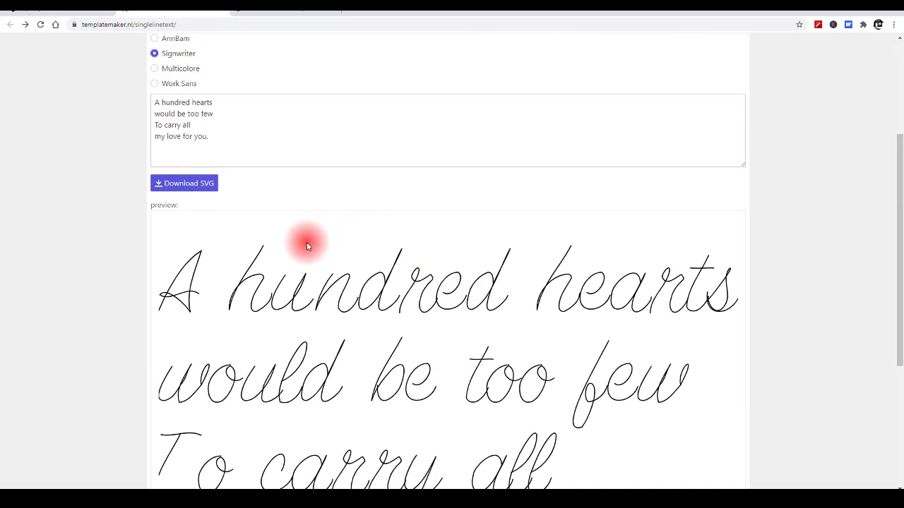
pyautogui.scroll(-3, 353, 353)
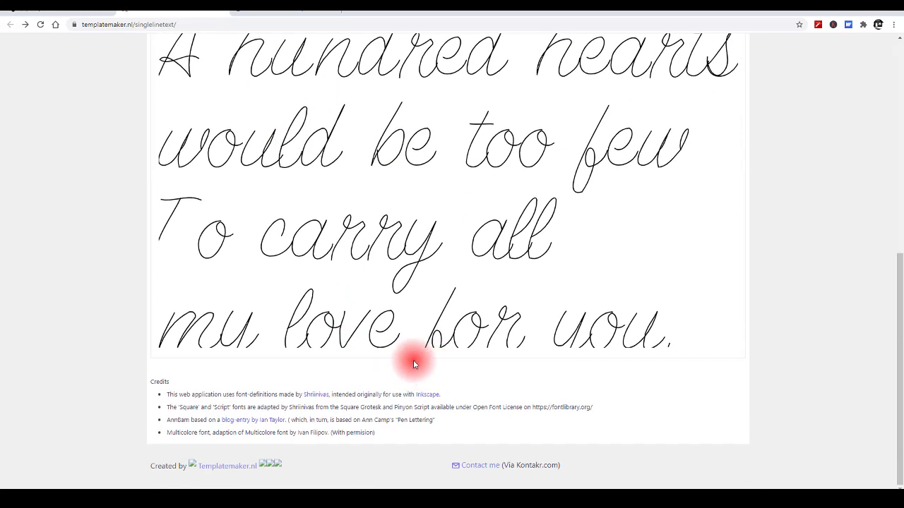
pyautogui.scroll(6, 428, 286)
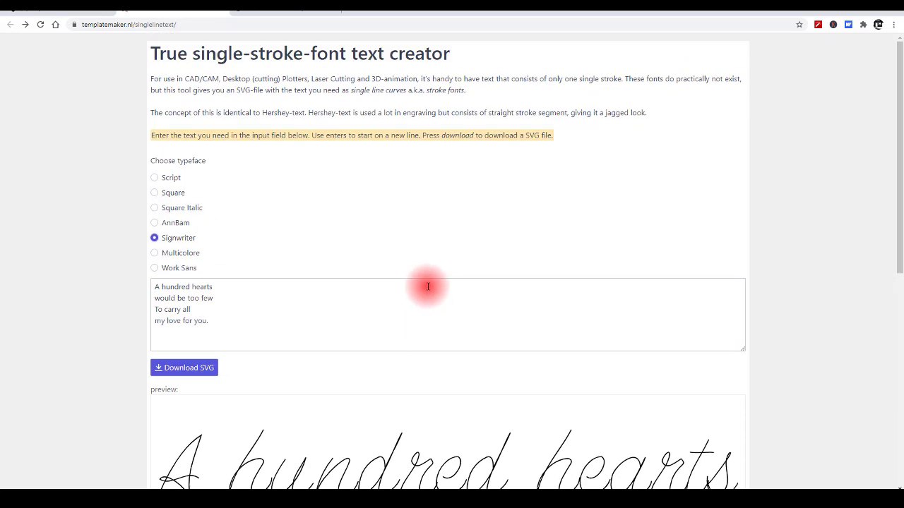
pyautogui.click(192, 371)
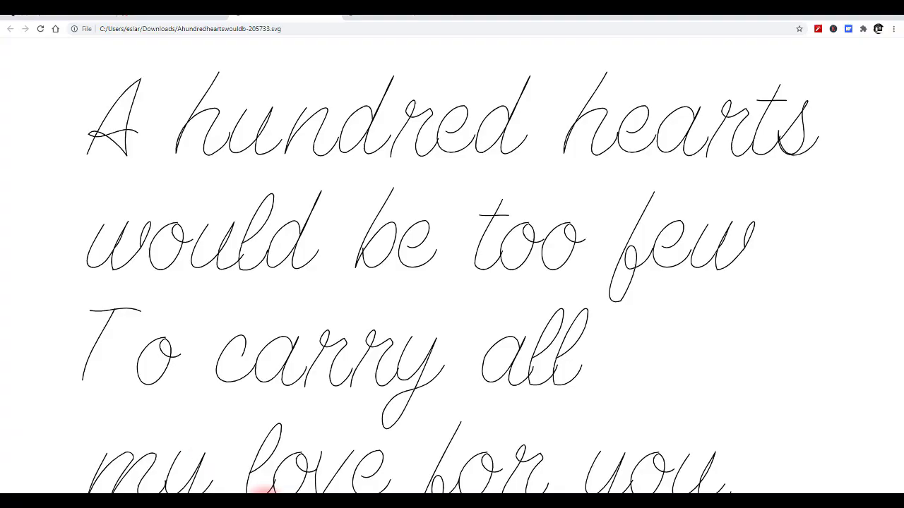
# Switch to Silhouette Studio and create a new blank document.
pyautogui.click(258, 488)
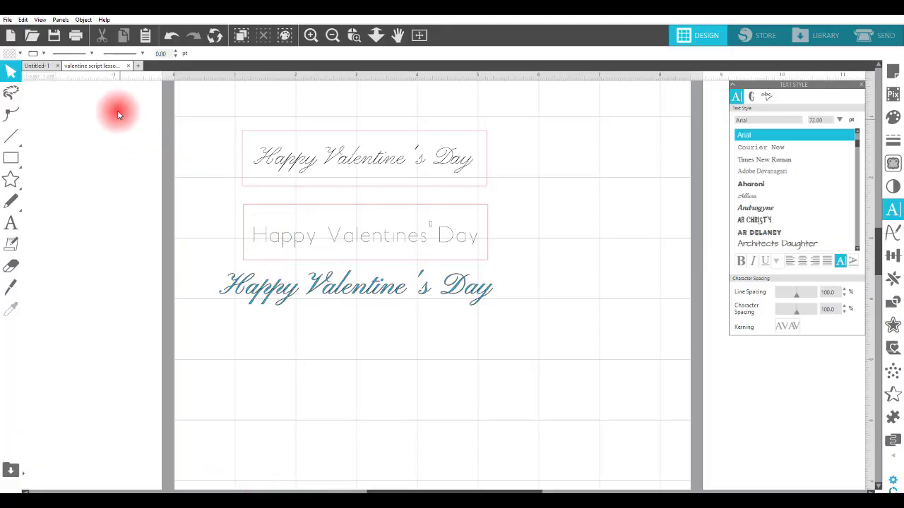
pyautogui.click(139, 66)
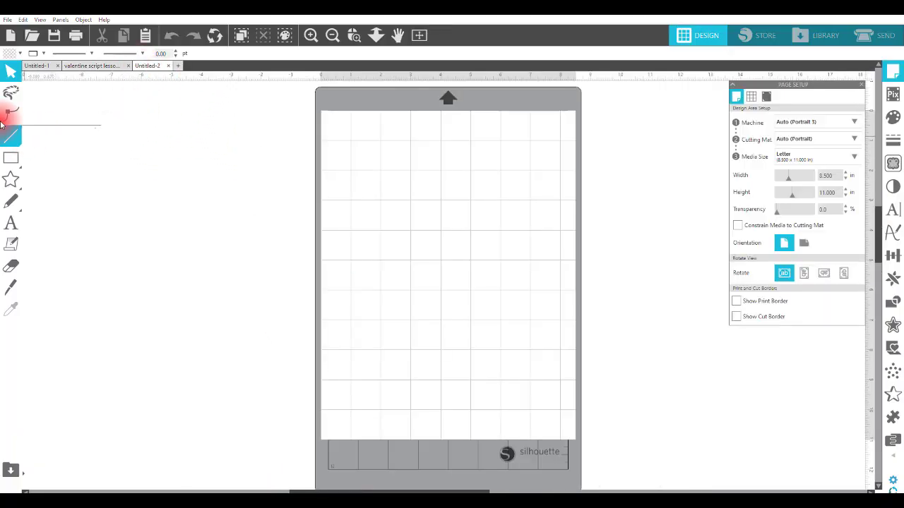
# Merge the file Ahundredheartswouldb-205733 from the Downloads folder into the new document.
pyautogui.click(6, 20)
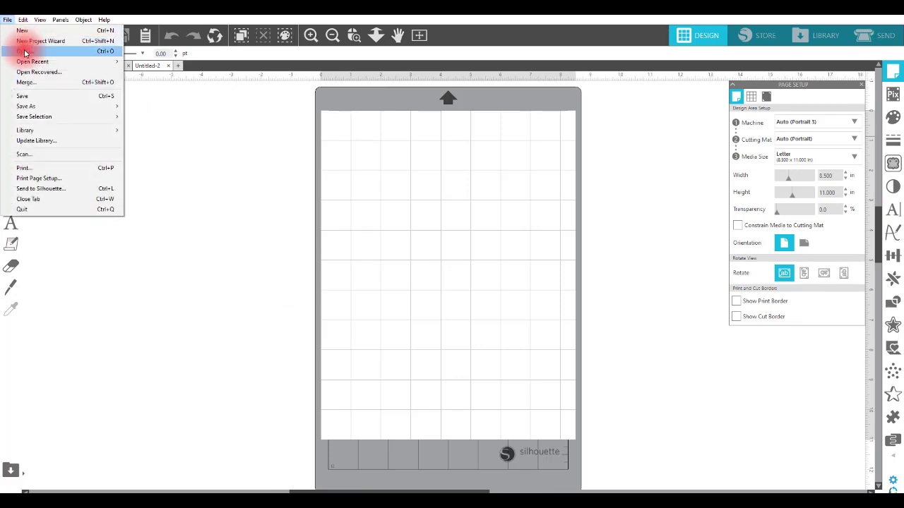
pyautogui.click(31, 84)
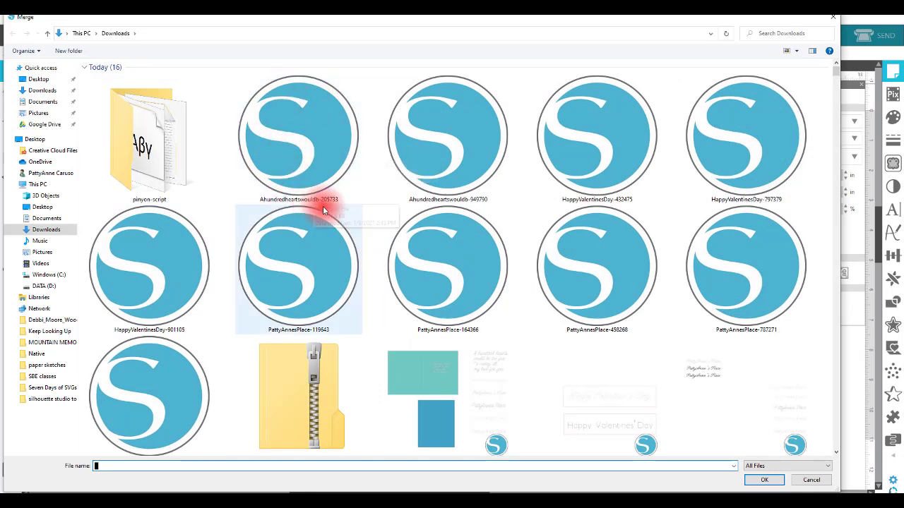
pyautogui.click(307, 161)
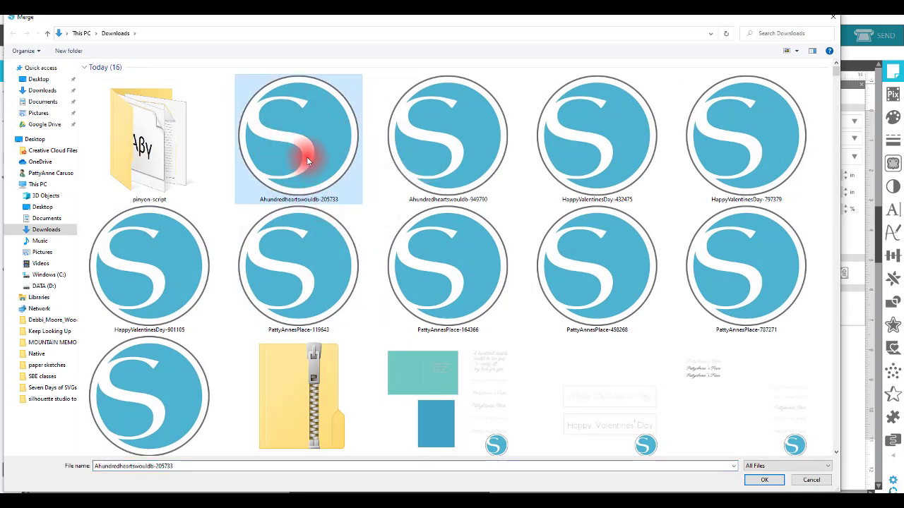
pyautogui.doubleClick(305, 158)
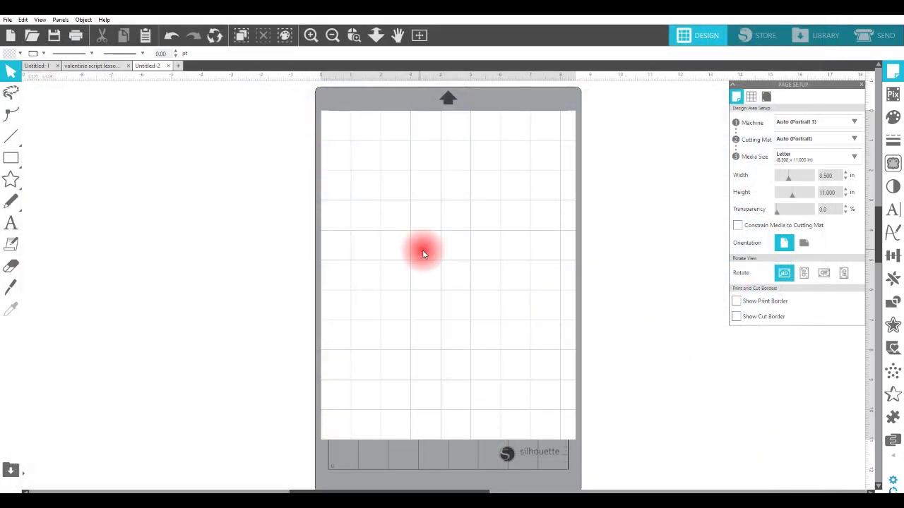
# Select all of the merged poem below the cutting mat and centre it on the page.
pyautogui.scroll(-5, 619, 264)
pyautogui.scroll(-4, 626, 268)
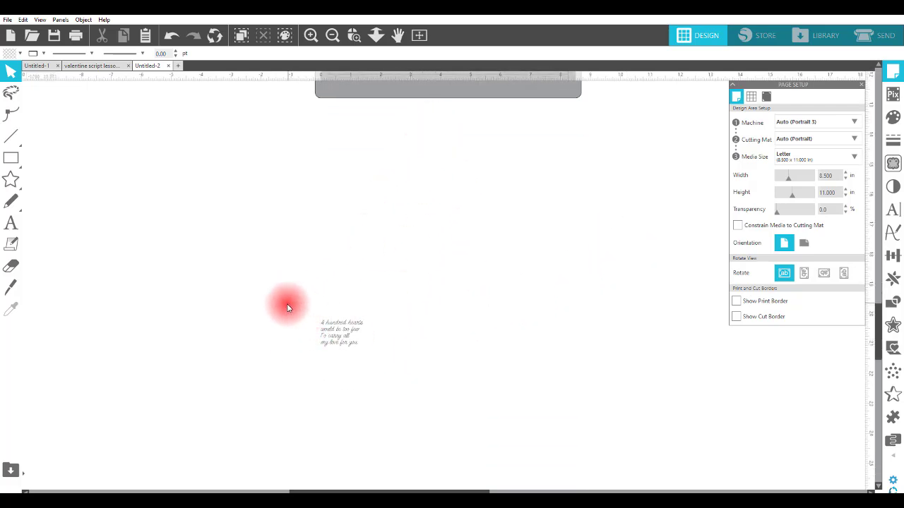
pyautogui.moveTo(297, 316); pyautogui.dragTo(414, 387)
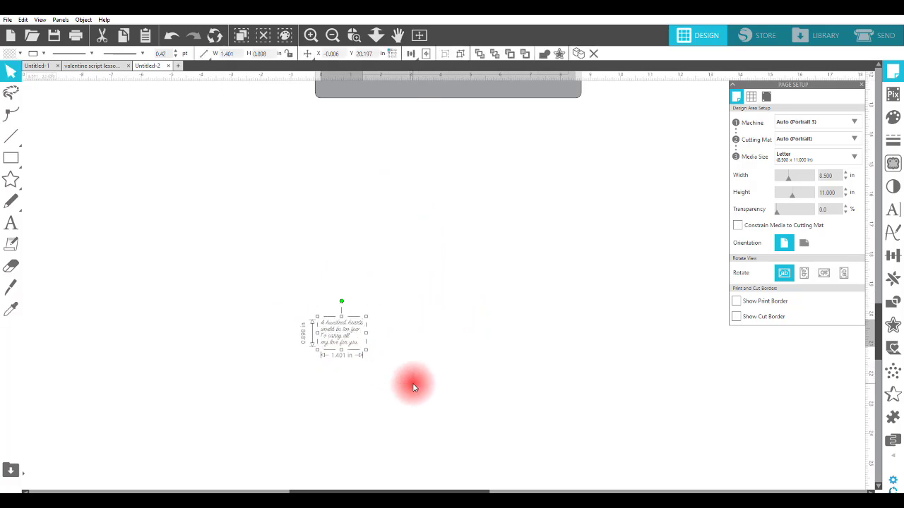
pyautogui.click(425, 54)
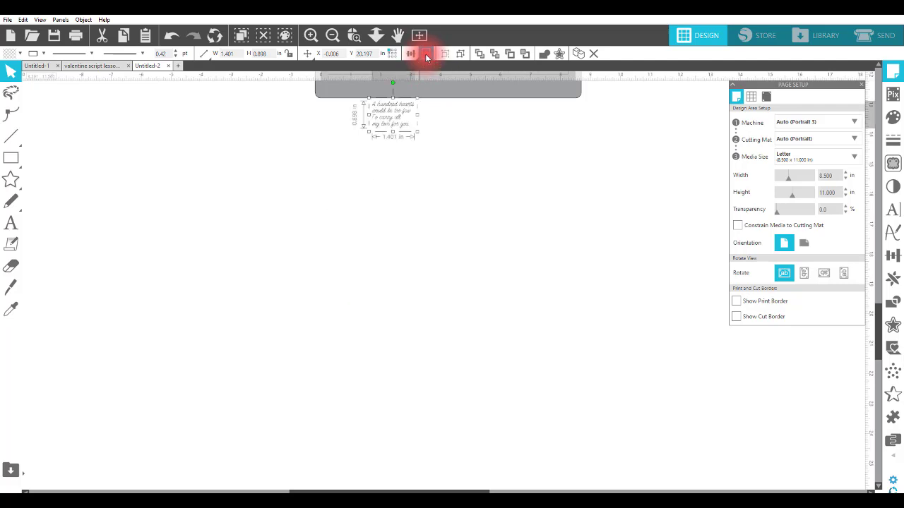
pyautogui.scroll(10, 568, 212)
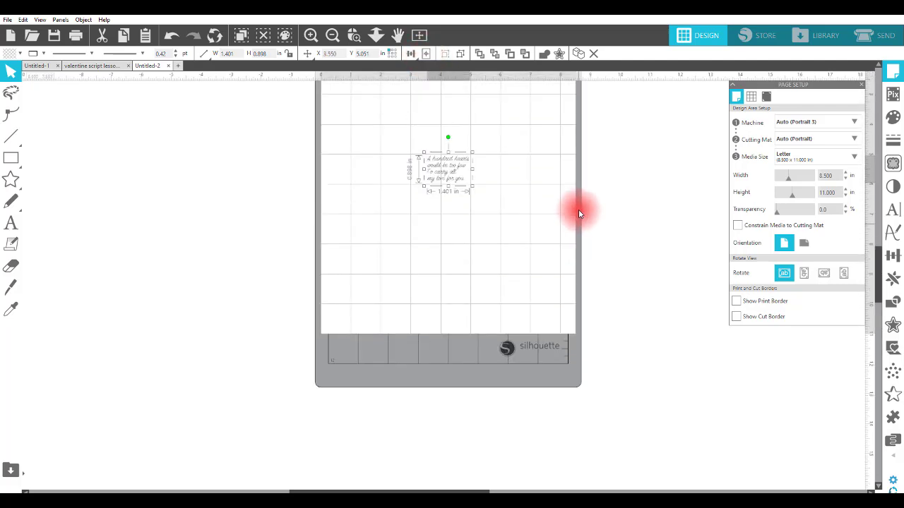
pyautogui.scroll(4, 579, 208)
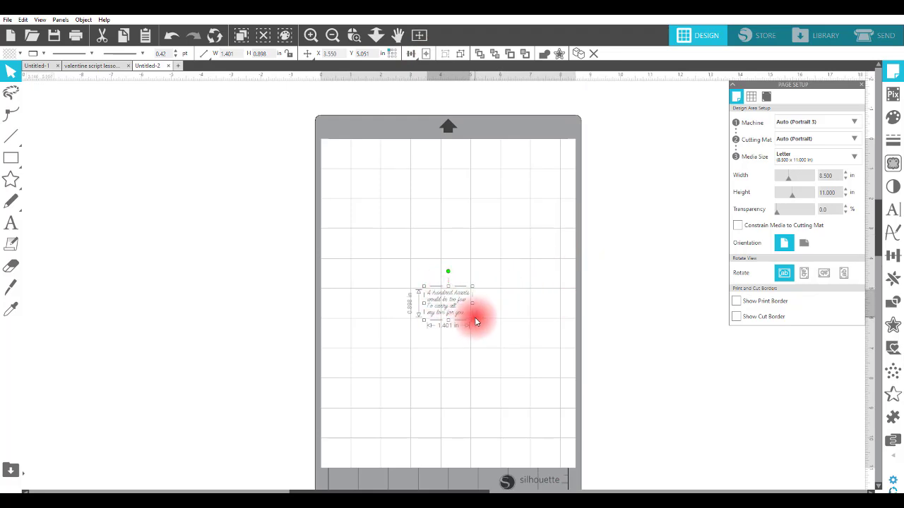
# Enlarge the poem proportionally to about 5.65 by 3.62 in and move it off the page, beside the mat.
pyautogui.moveTo(472, 321); pyautogui.dragTo(597, 405)
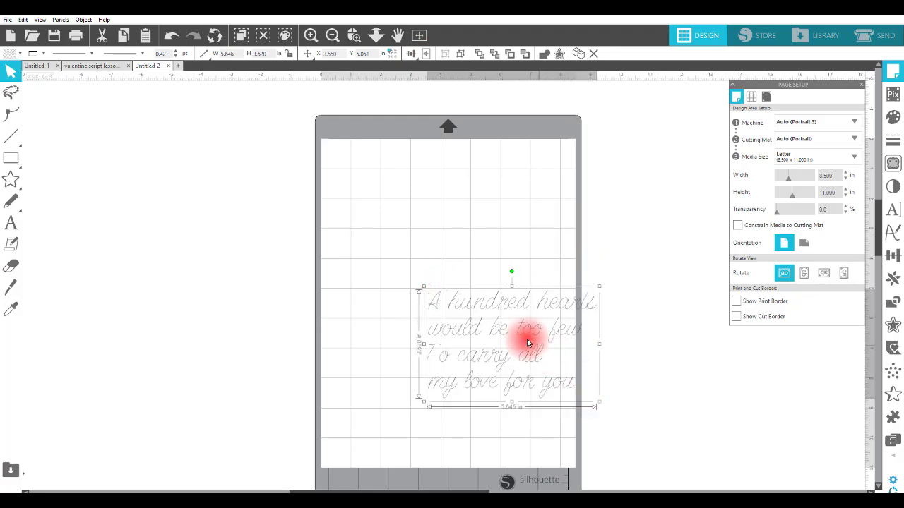
pyautogui.moveTo(502, 336); pyautogui.dragTo(192, 250)
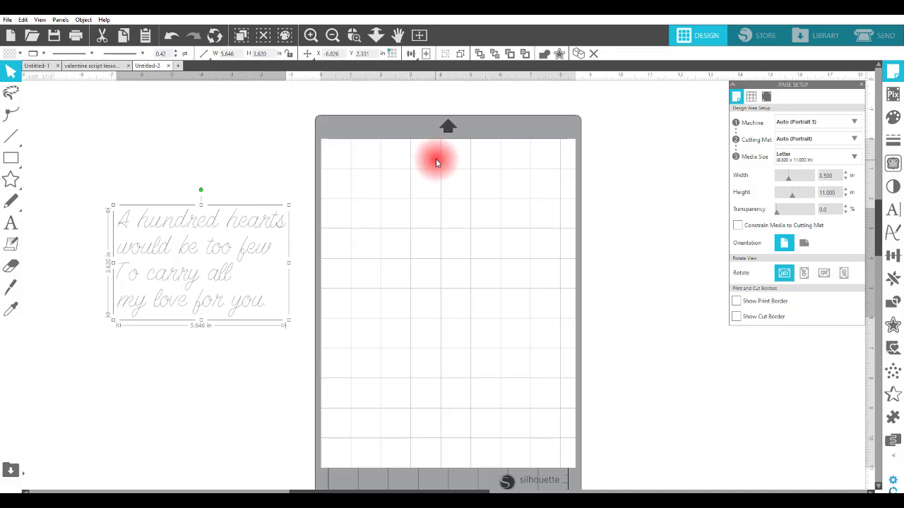
# Draw a rectangle about 3.91 by 2.33 in on the upper part of the page for the card base.
pyautogui.click(14, 161)
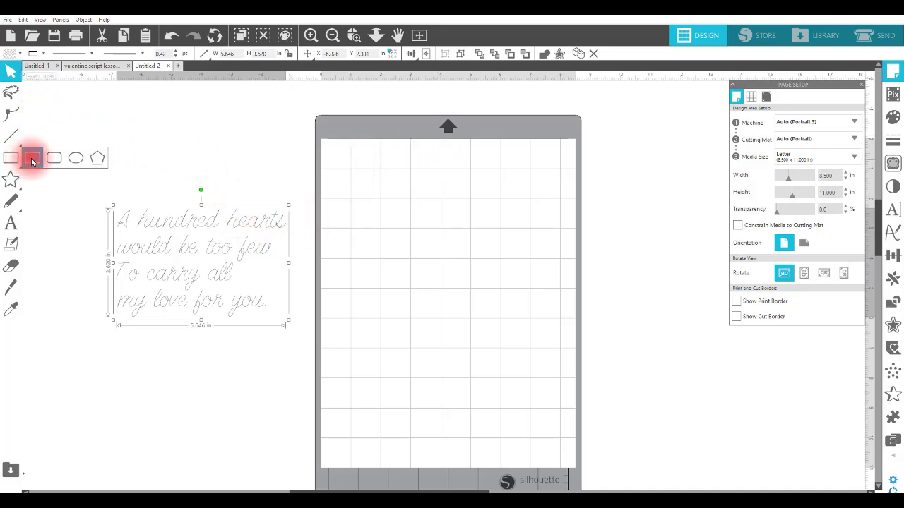
pyautogui.click(31, 158)
pyautogui.moveTo(351, 161); pyautogui.dragTo(469, 230)
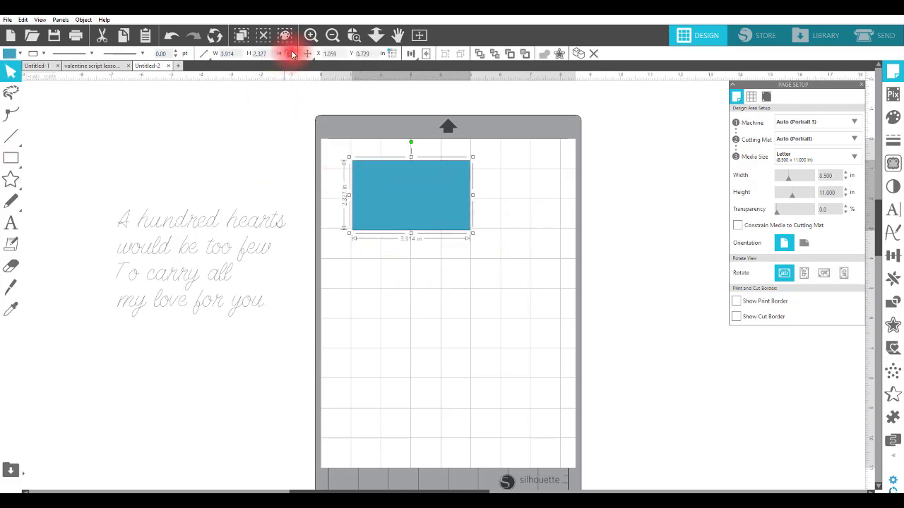
# Set the rectangle's width to 8 in and height to 5 in, and reposition it within the page's upper half.
pyautogui.click(227, 53)
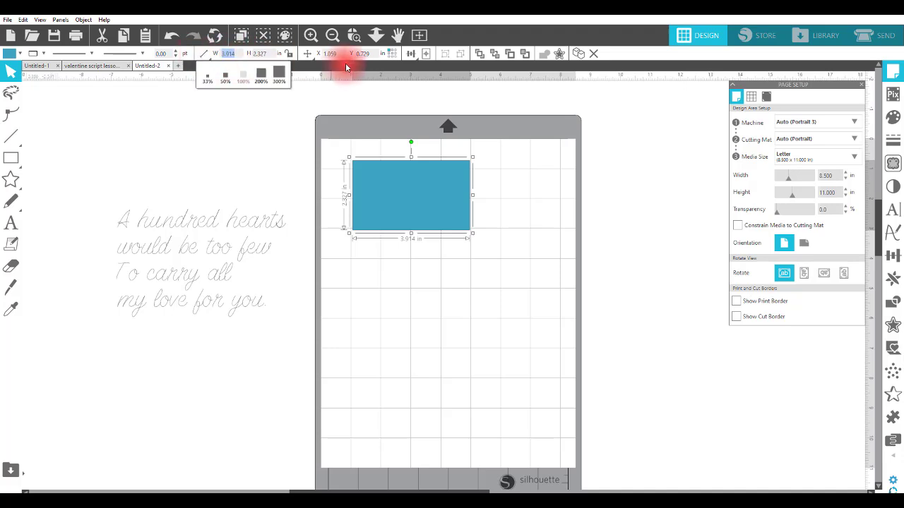
pyautogui.moveTo(359, 65)
pyautogui.write('8')
pyautogui.press('Return')
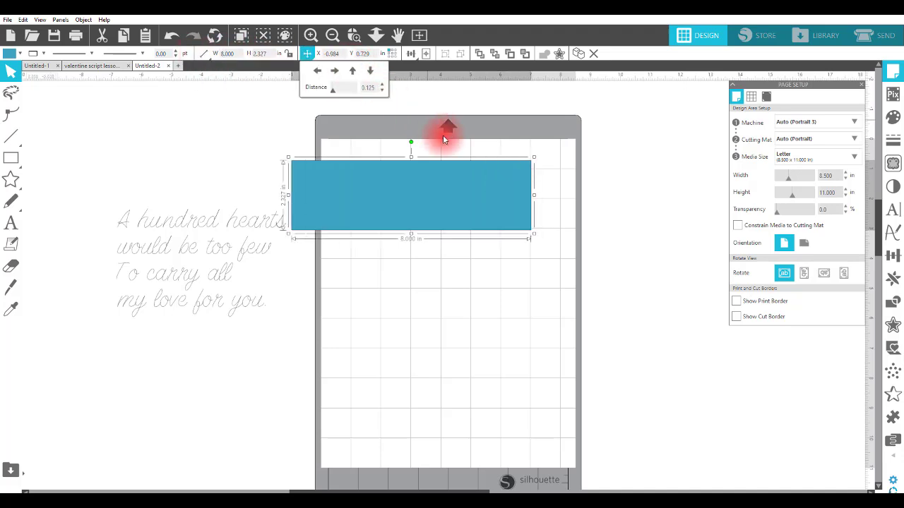
pyautogui.click(241, 53)
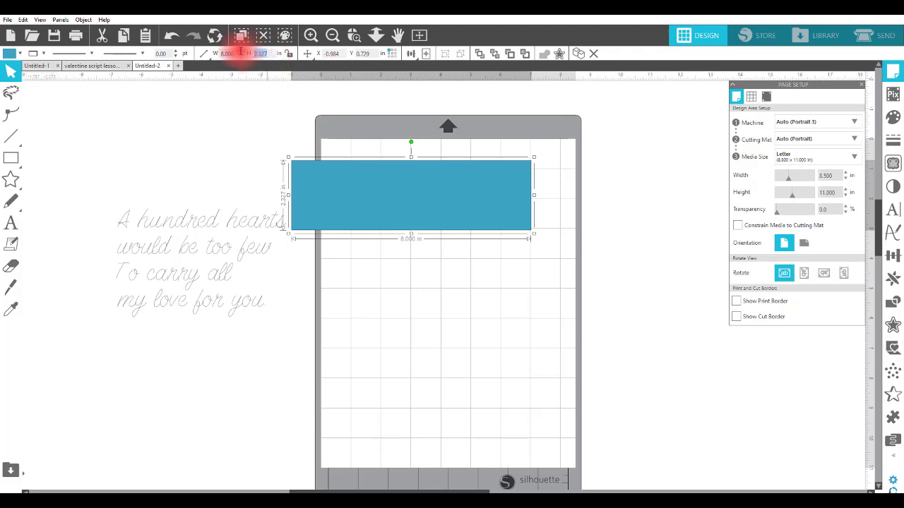
pyautogui.write('5')
pyautogui.press('Return')
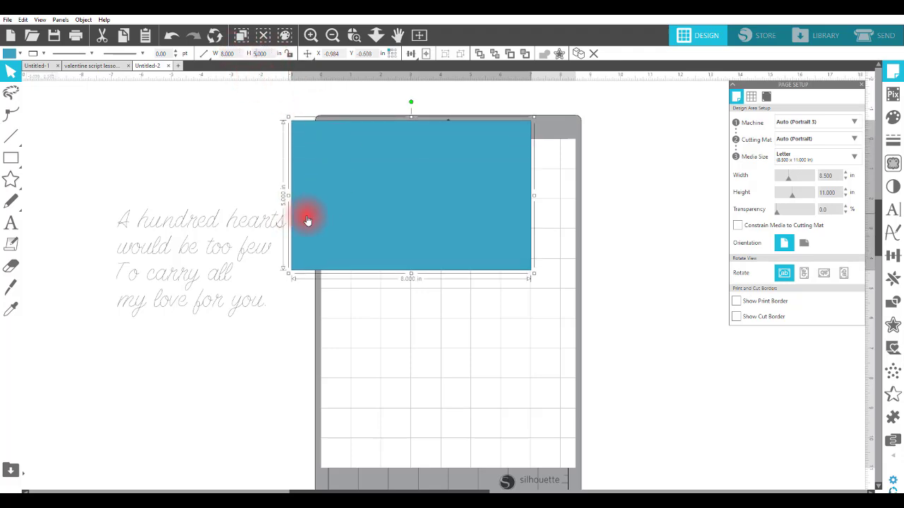
pyautogui.moveTo(377, 227); pyautogui.dragTo(415, 251)
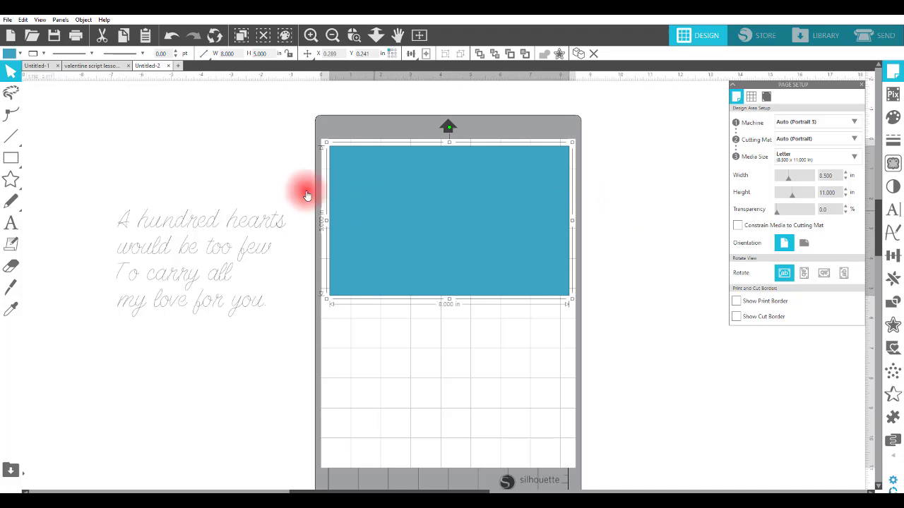
# Draw a vertical fold line about 5.02 in long down the middle of the rectangle and make it green and dashed.
pyautogui.click(11, 136)
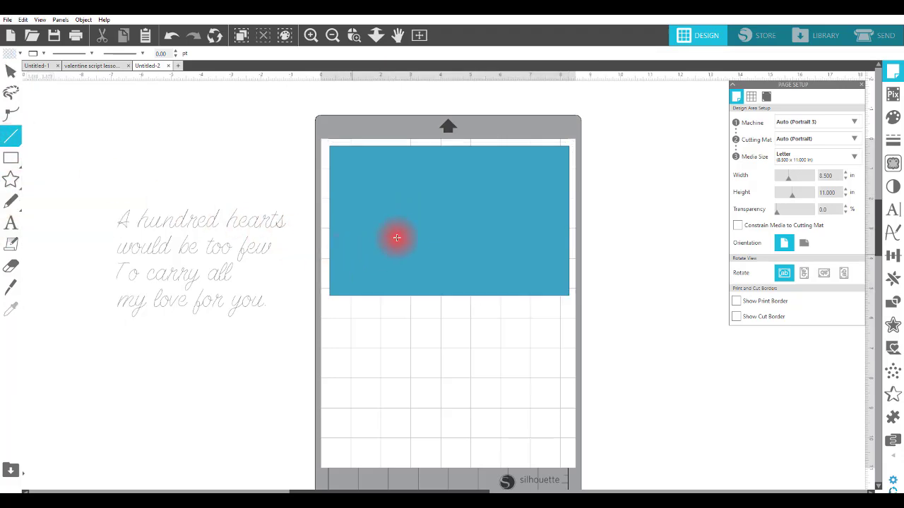
pyautogui.moveTo(444, 145); pyautogui.dragTo(417, 296)
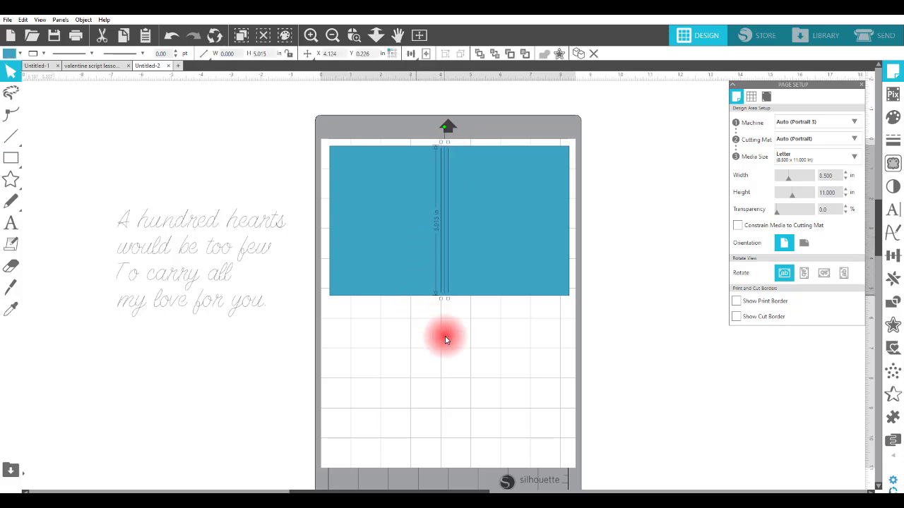
pyautogui.click(33, 55)
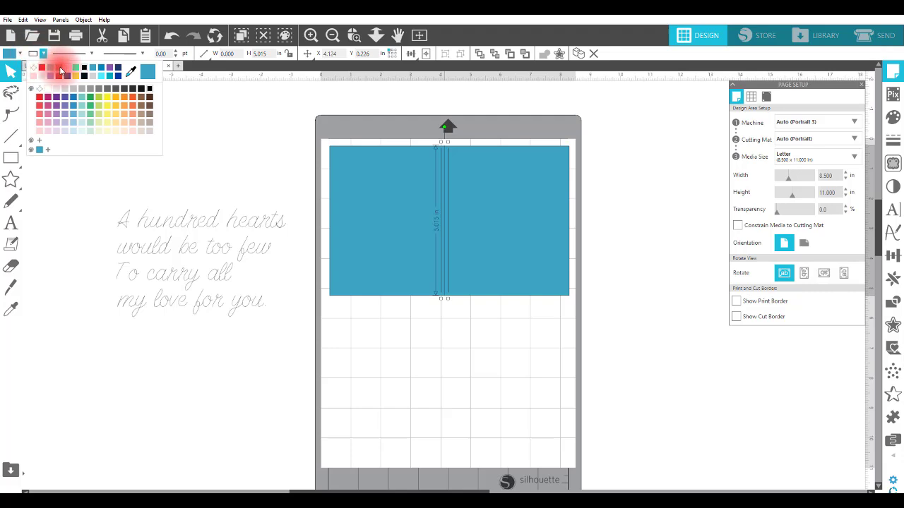
pyautogui.click(61, 70)
pyautogui.click(69, 54)
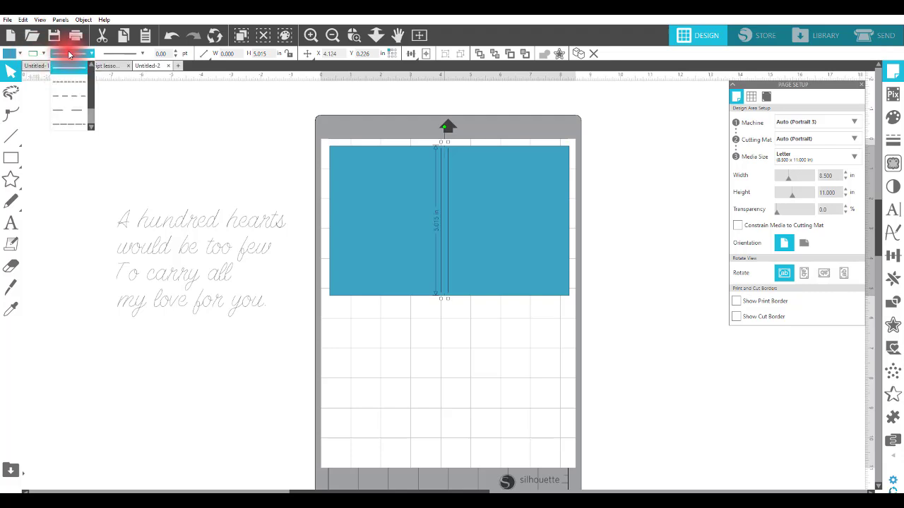
pyautogui.click(68, 126)
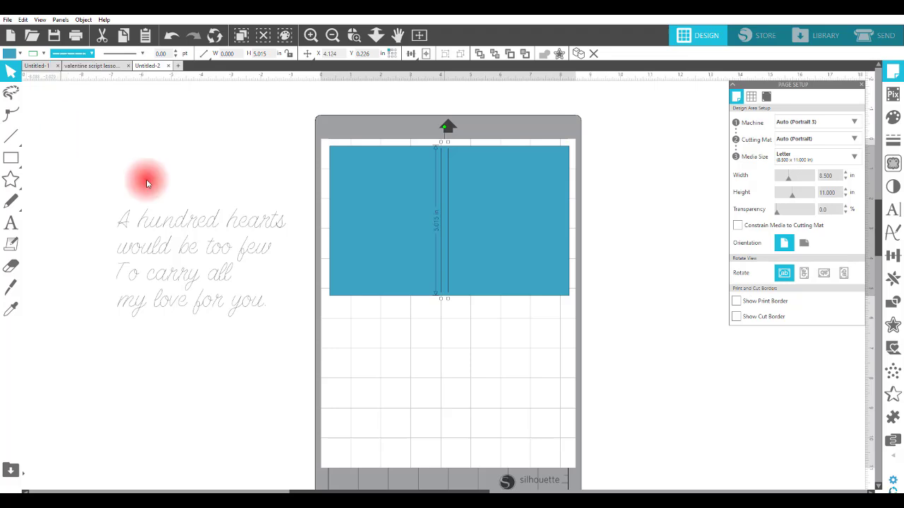
# Change the card rectangle's fill colour to light grey.
pyautogui.click(490, 254)
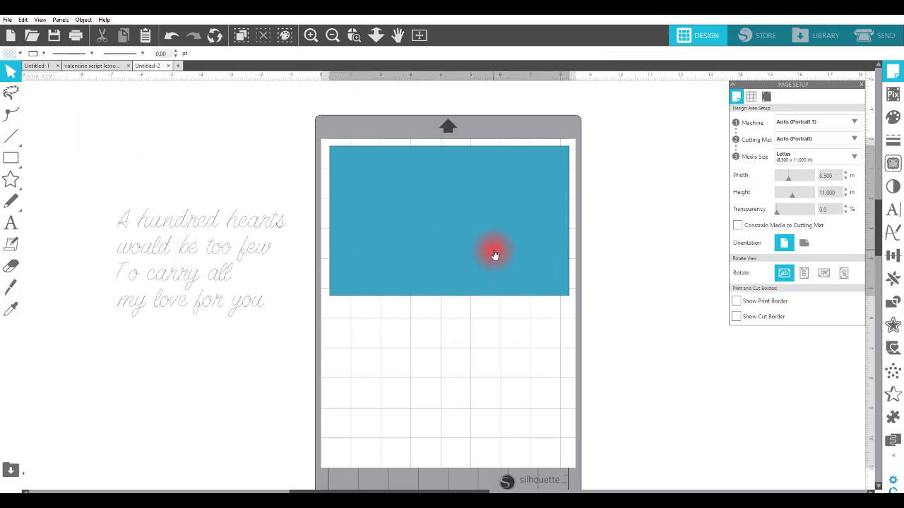
pyautogui.click(9, 54)
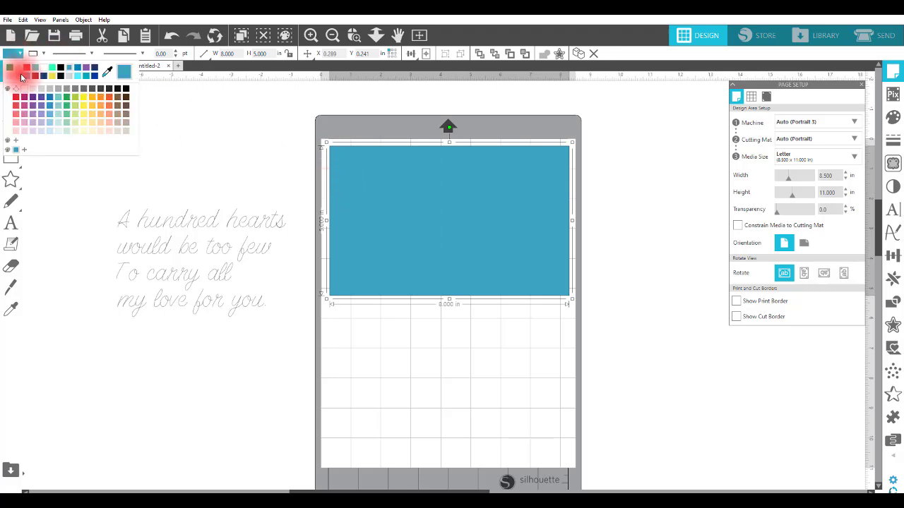
pyautogui.click(21, 80)
pyautogui.click(643, 235)
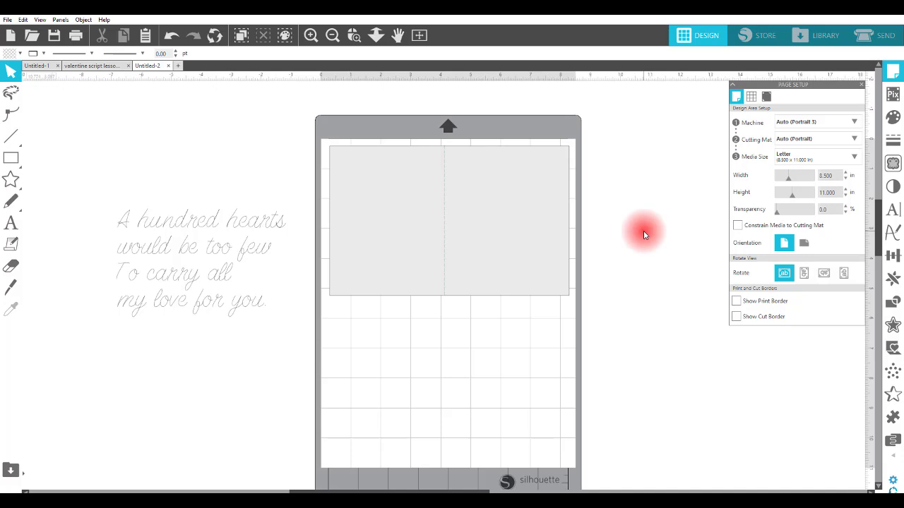
# Shrink the poem to about 3.2 by 2.05 in and place it in front of the card's right half.
pyautogui.click(139, 242)
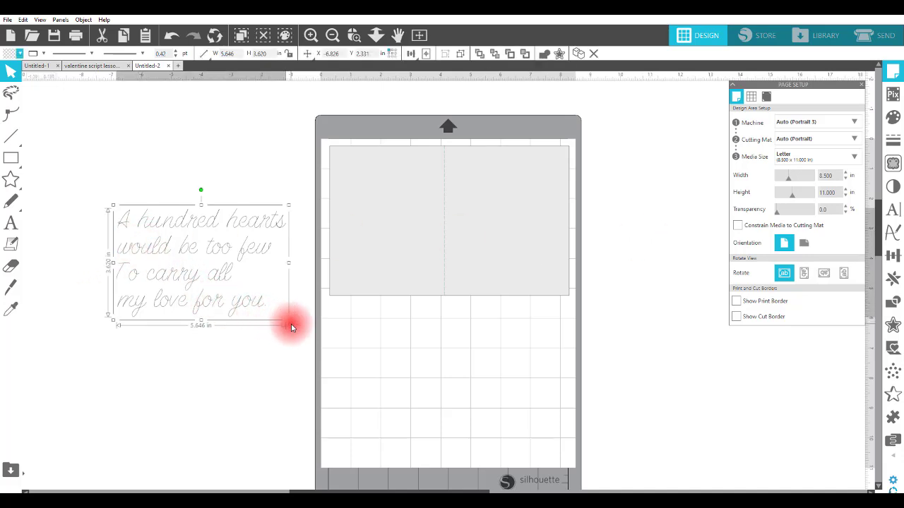
pyautogui.moveTo(292, 317); pyautogui.dragTo(667, 205)
pyautogui.rightClick(667, 206)
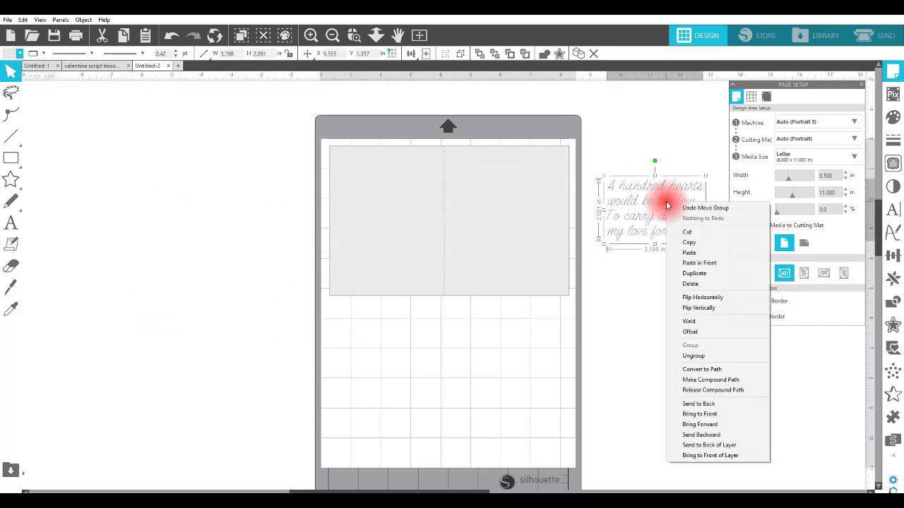
pyautogui.click(708, 418)
pyautogui.moveTo(641, 226); pyautogui.dragTo(496, 216)
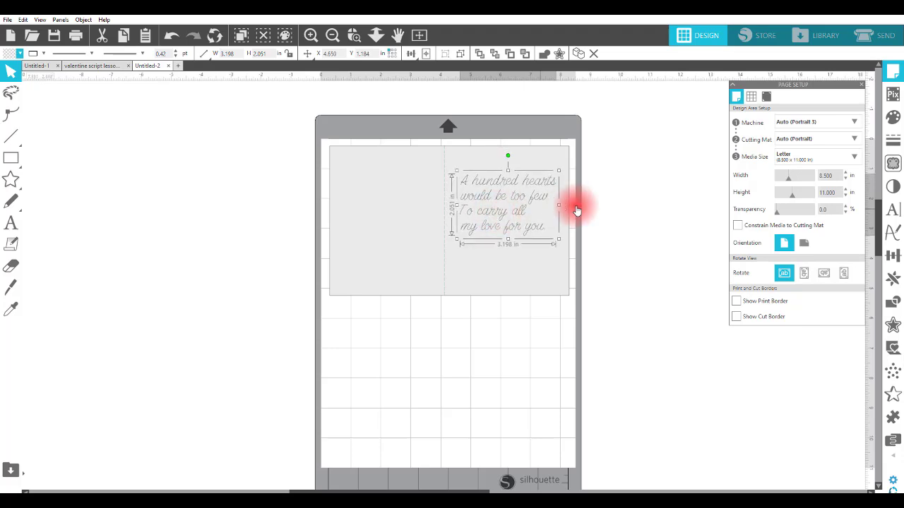
# Move the poem off the card and draw a helper rectangle about 4.14 by 5.03 in covering the card's right half.
pyautogui.click(640, 202)
pyautogui.moveTo(499, 219)
pyautogui.mouseDown()
pyautogui.moveTo(492, 194)
pyautogui.moveTo(500, 212)
pyautogui.moveTo(657, 204)
pyautogui.mouseUp()
pyautogui.click(11, 159)
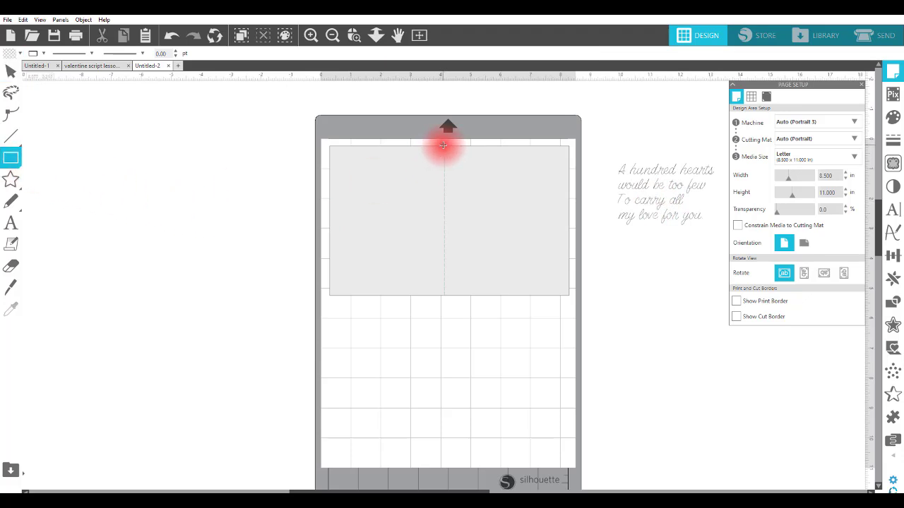
pyautogui.moveTo(445, 145); pyautogui.dragTo(569, 297)
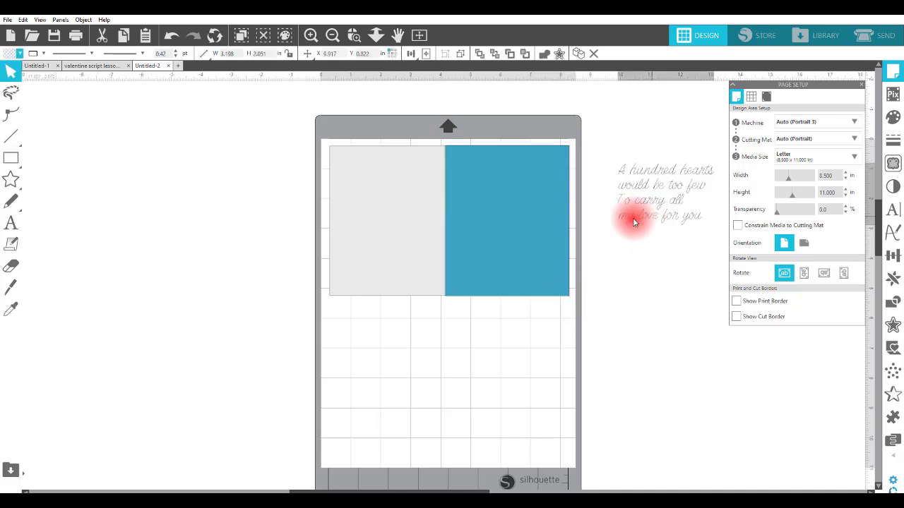
# Bring the poem to the front and place it over the blue helper rectangle.
pyautogui.click(661, 218)
pyautogui.rightClick(662, 218)
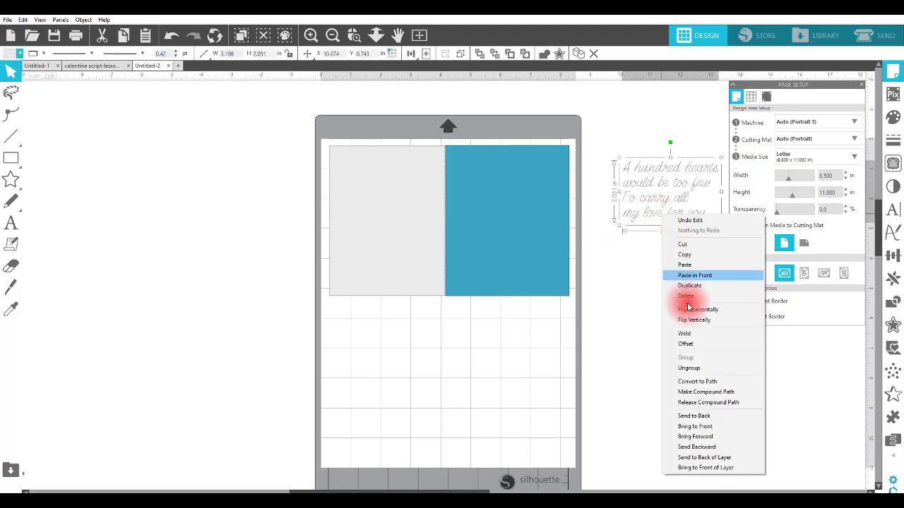
pyautogui.click(700, 429)
pyautogui.moveTo(666, 216); pyautogui.dragTo(510, 232)
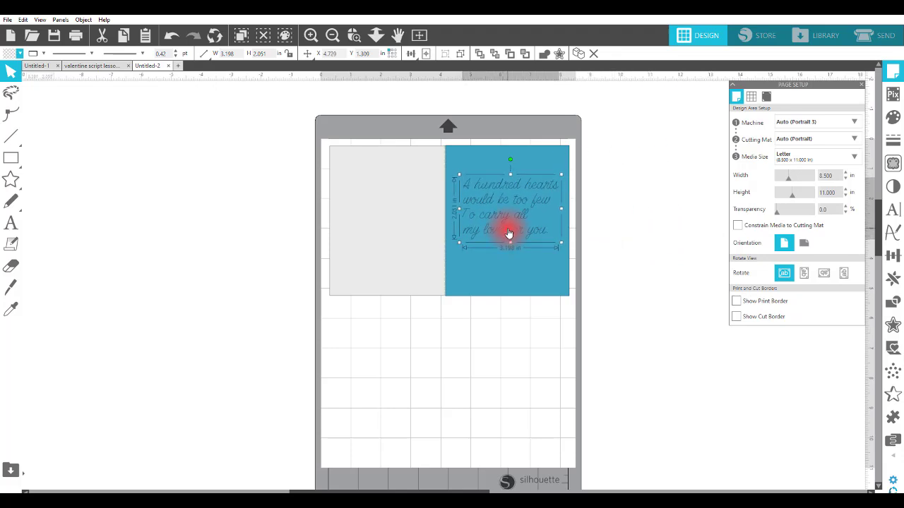
# Centre the poem horizontally on the blue helper rectangle.
pyautogui.click(509, 231)
pyautogui.click(507, 222)
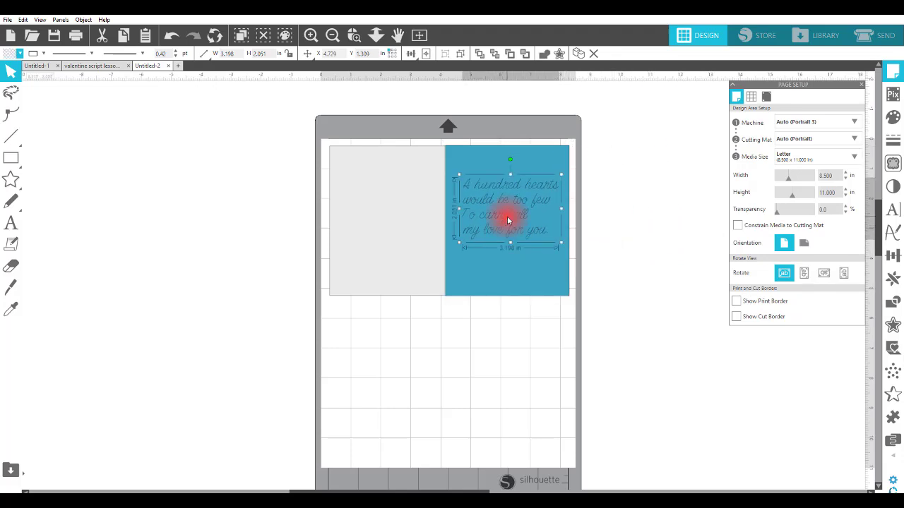
pyautogui.click(541, 163)
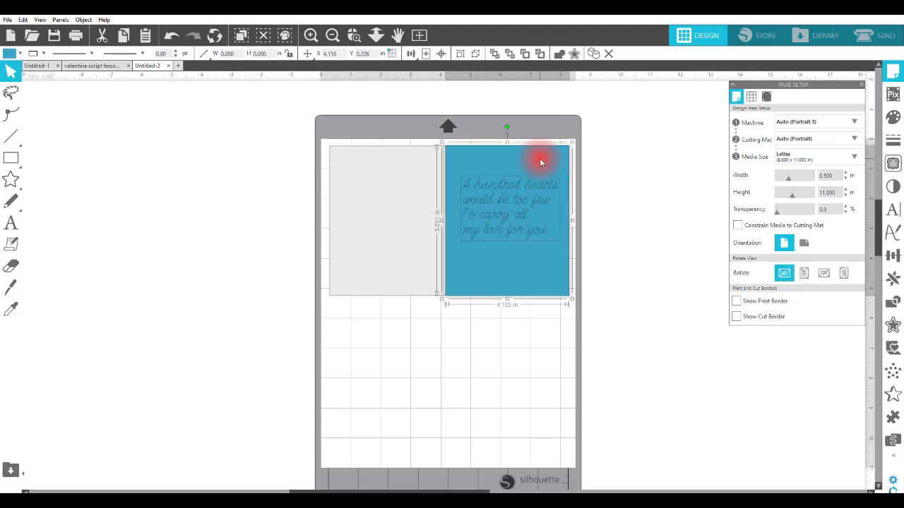
pyautogui.click(411, 55)
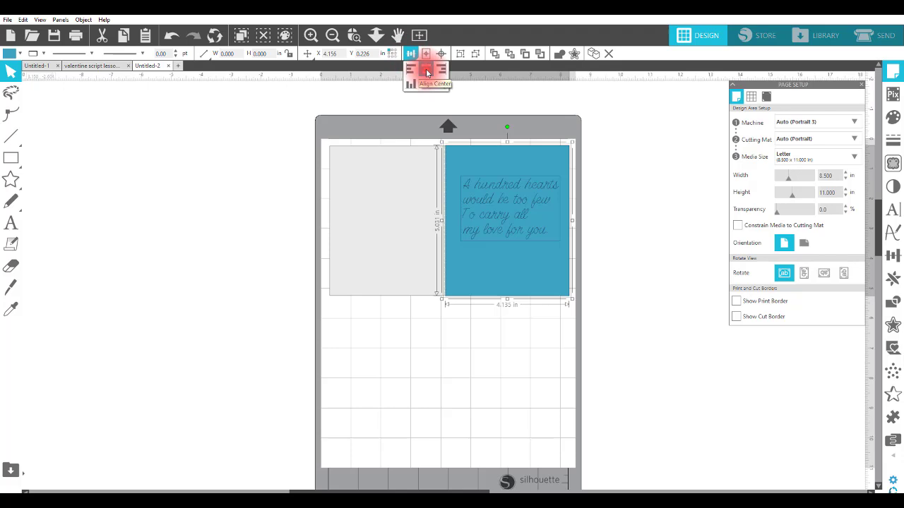
pyautogui.click(427, 73)
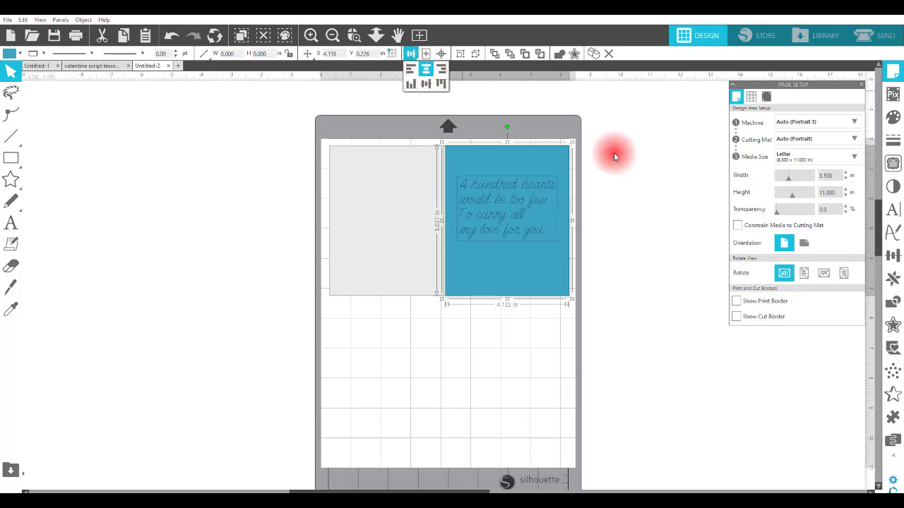
# Delete the blue helper rectangle from behind the poem.
pyautogui.click(668, 212)
pyautogui.click(650, 208)
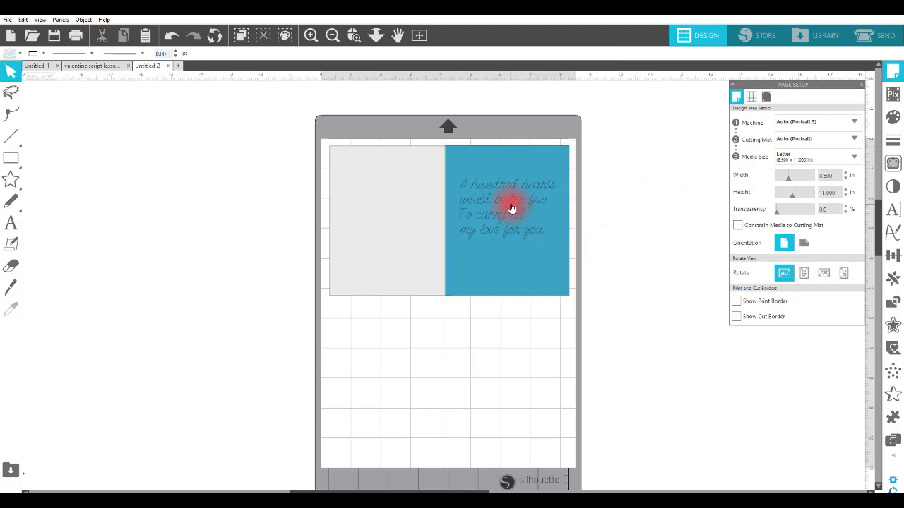
pyautogui.moveTo(507, 276); pyautogui.dragTo(171, 289)
pyautogui.press('Delete')
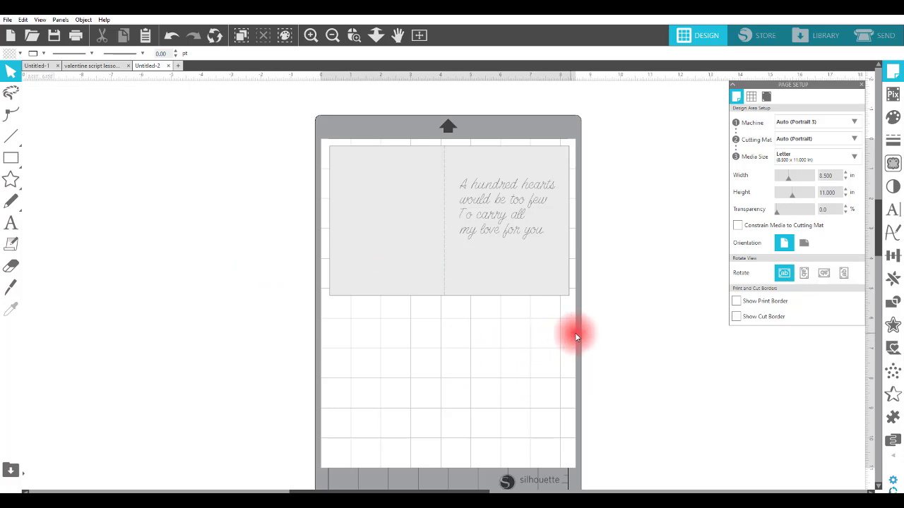
# Change the outline colour of the 8 by 5 in card rectangle to red.
pyautogui.click(497, 286)
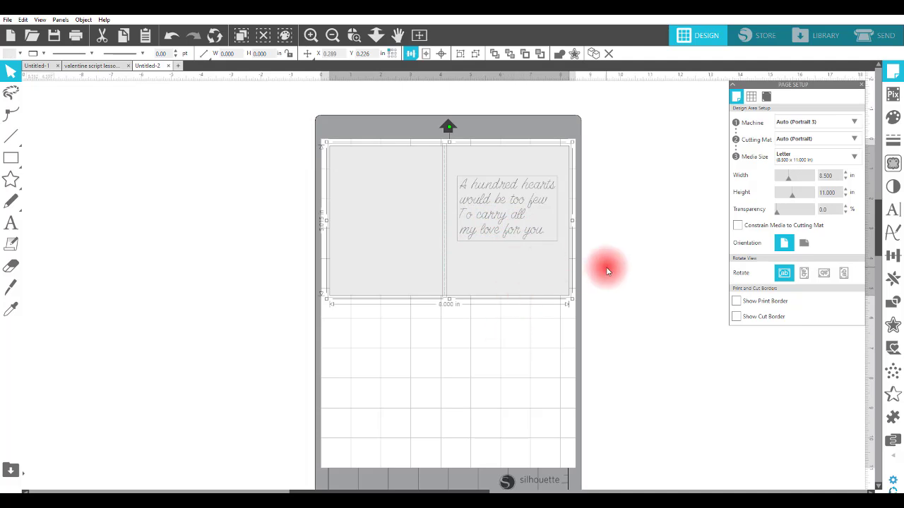
pyautogui.click(636, 223)
pyautogui.click(420, 150)
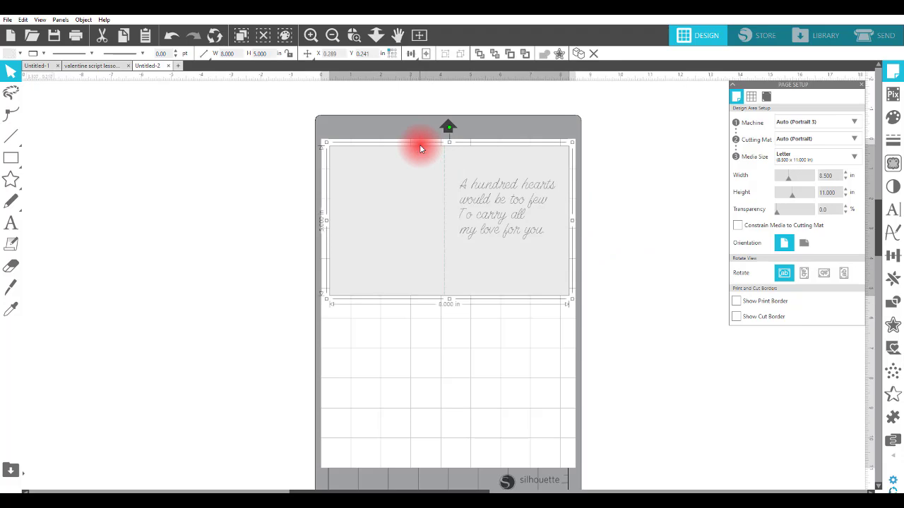
pyautogui.click(30, 55)
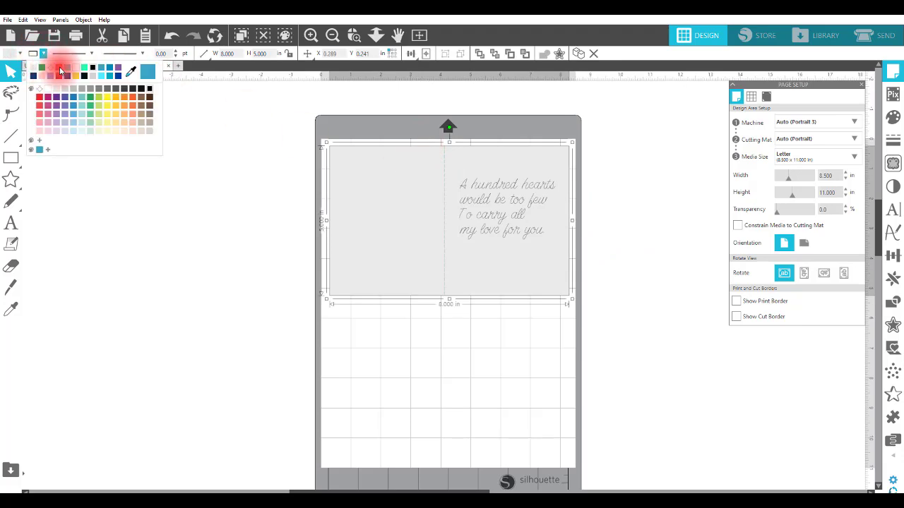
pyautogui.click(60, 69)
pyautogui.click(477, 389)
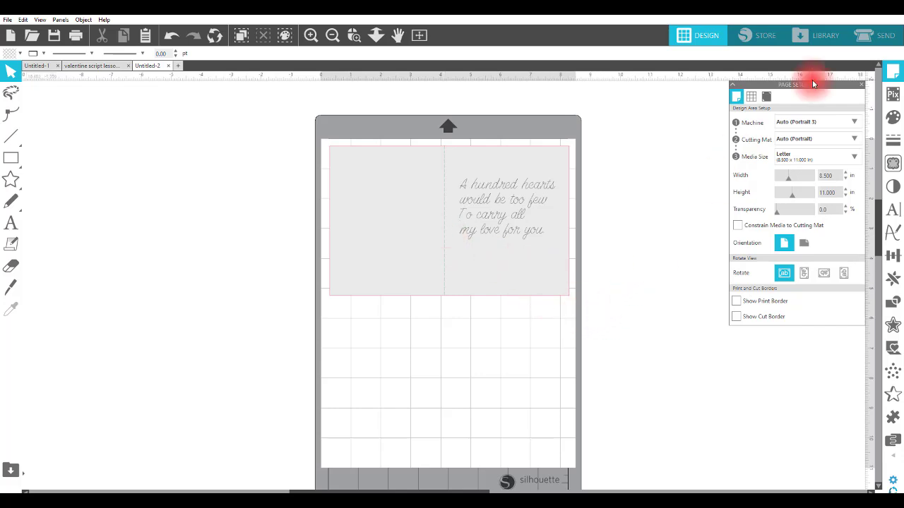
# Set up sending by line colour with only the black poem lines enabled and their action set to Sketch.
pyautogui.click(878, 37)
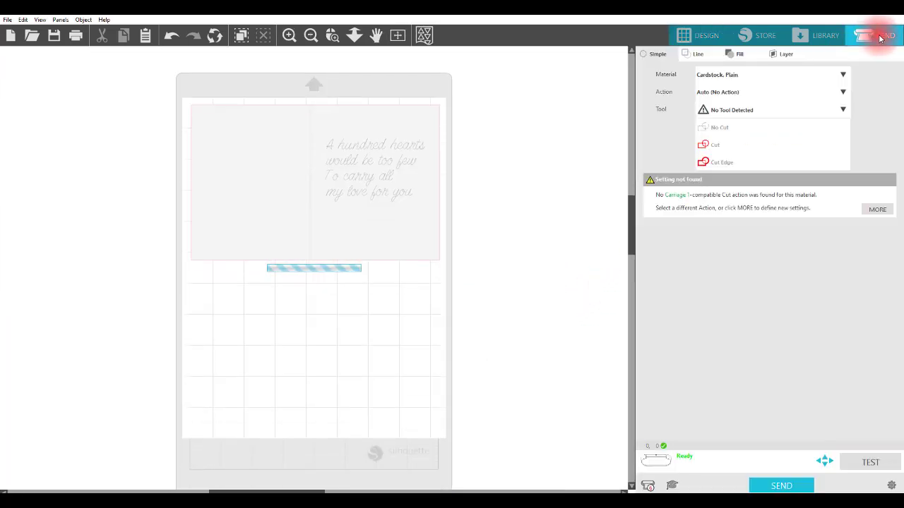
pyautogui.click(693, 53)
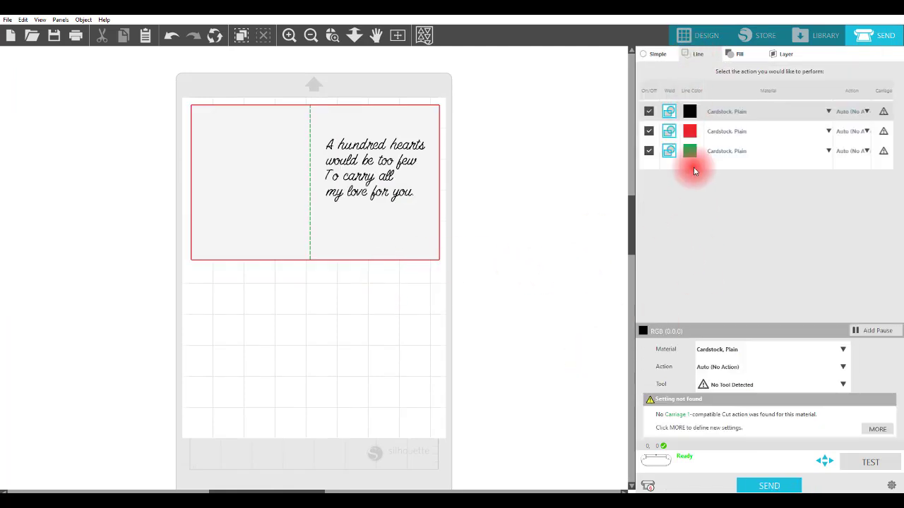
pyautogui.click(648, 130)
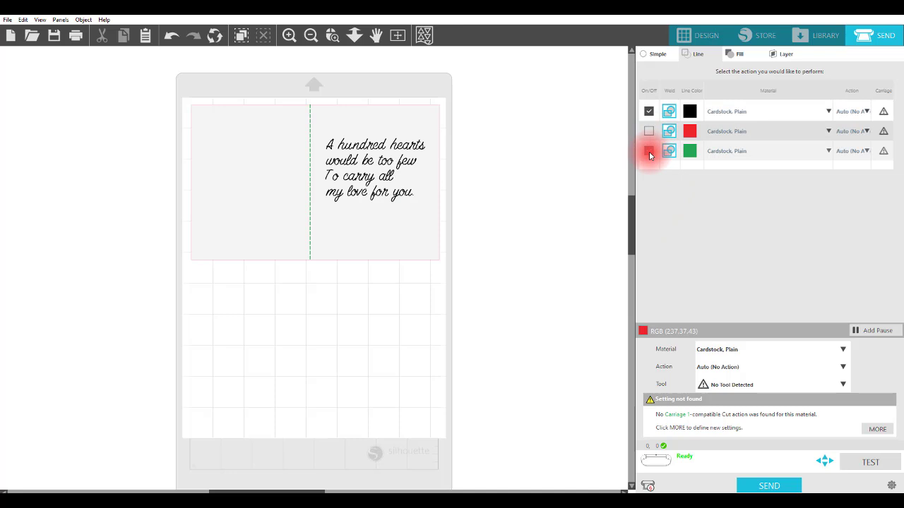
pyautogui.click(648, 151)
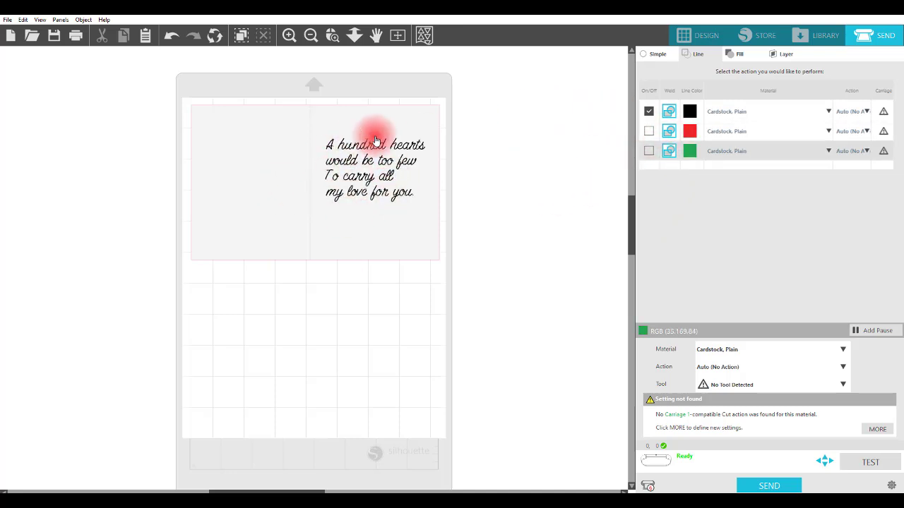
pyautogui.click(854, 113)
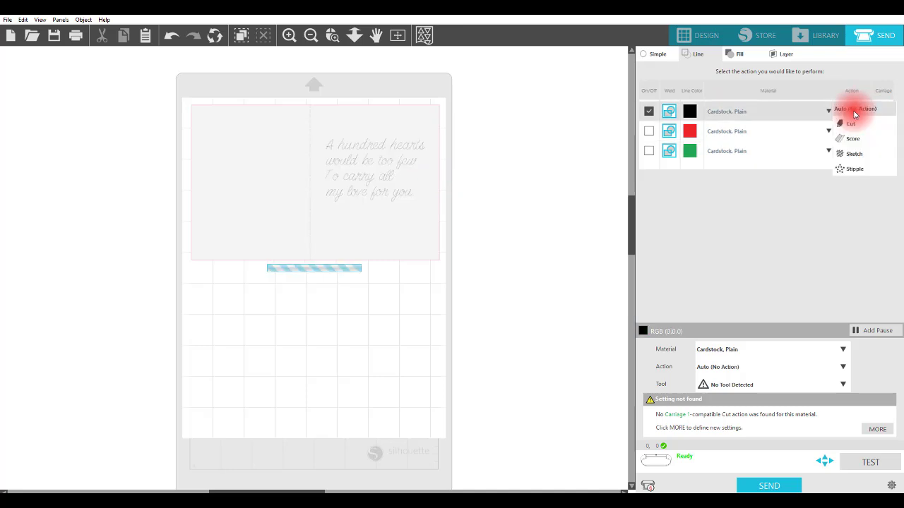
pyautogui.click(856, 155)
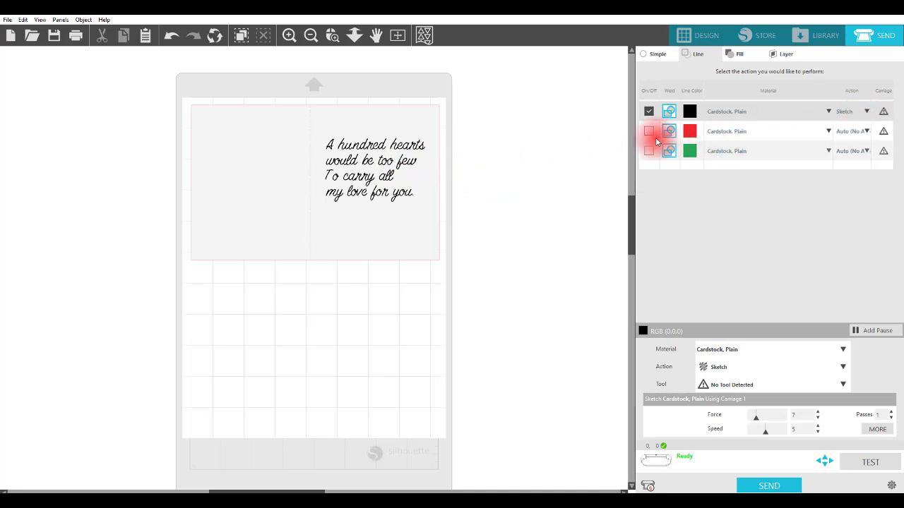
# Enable only the green fold line for sending and set its action to Score.
pyautogui.click(648, 112)
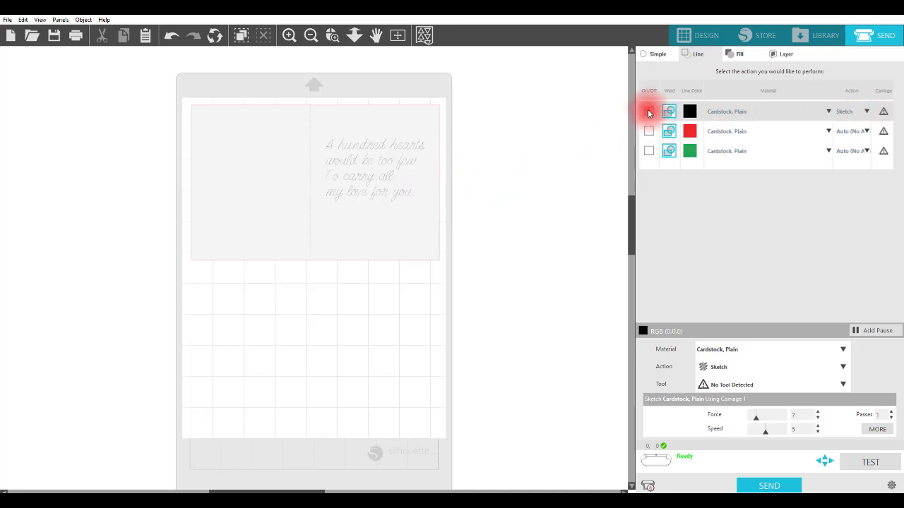
pyautogui.click(648, 132)
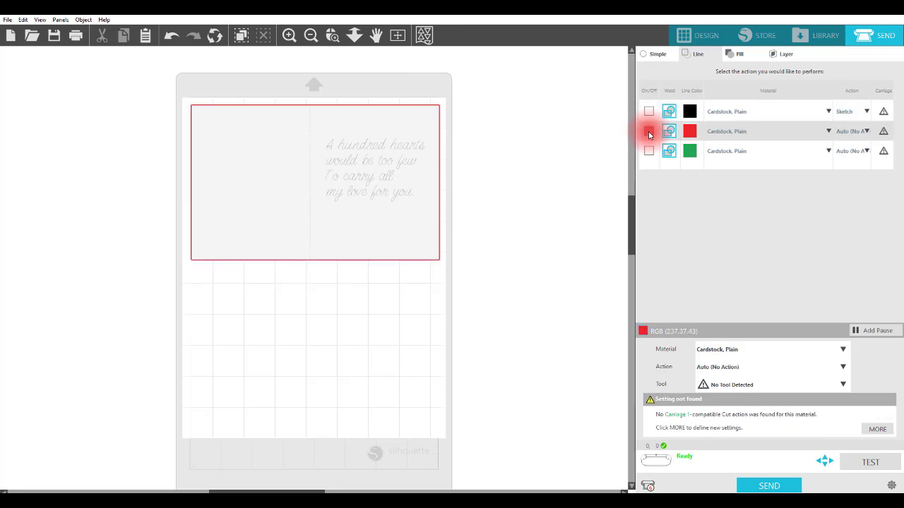
pyautogui.click(649, 132)
pyautogui.click(648, 150)
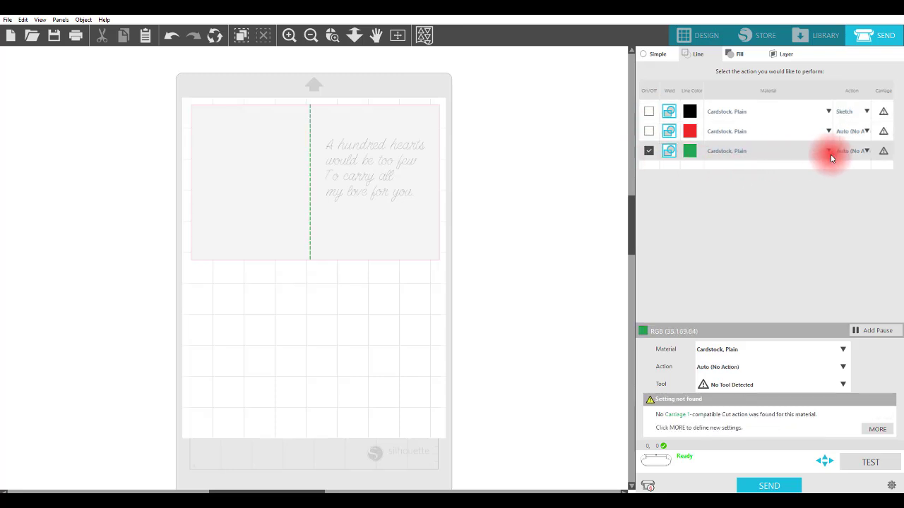
pyautogui.click(868, 151)
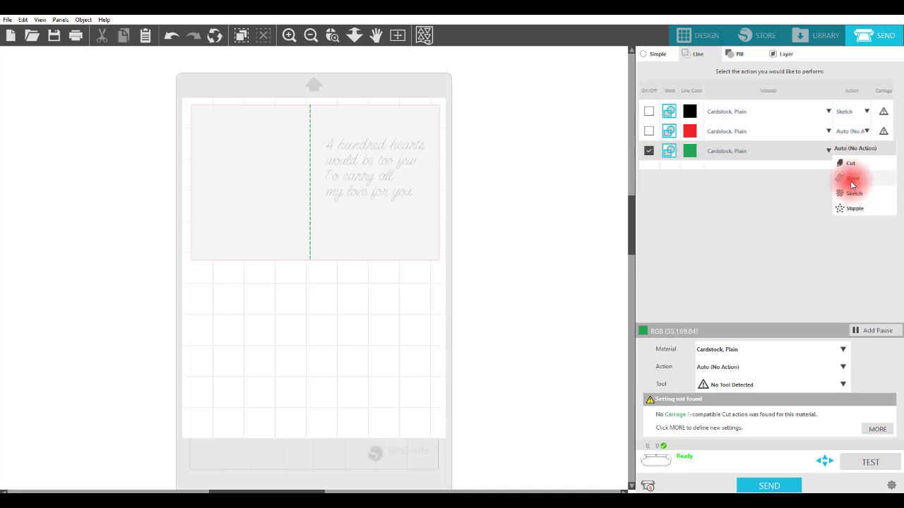
pyautogui.click(849, 177)
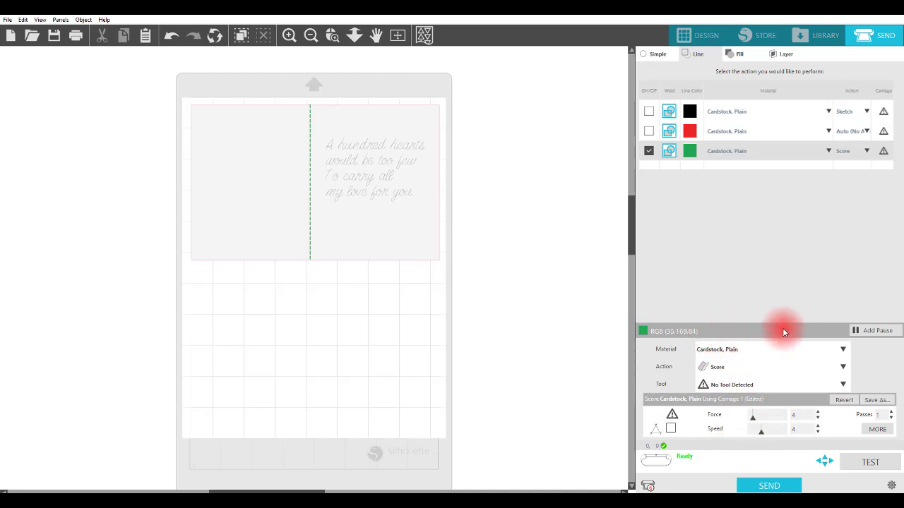
# Disable the green fold line and enable the red card outline for sending.
pyautogui.click(648, 151)
pyautogui.click(648, 132)
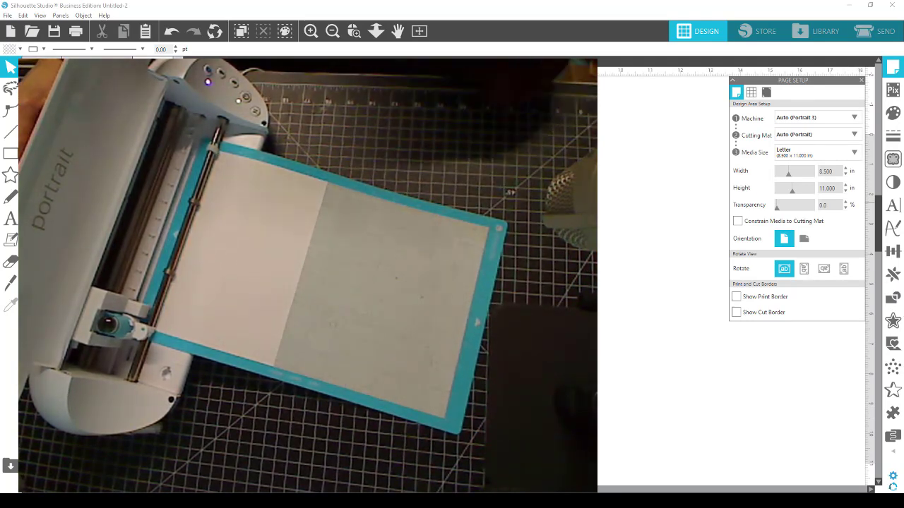
# Set the black poem lines' material to Copy Paper, Medium (20lb) and send the sketch job to the machine.
pyautogui.click(882, 34)
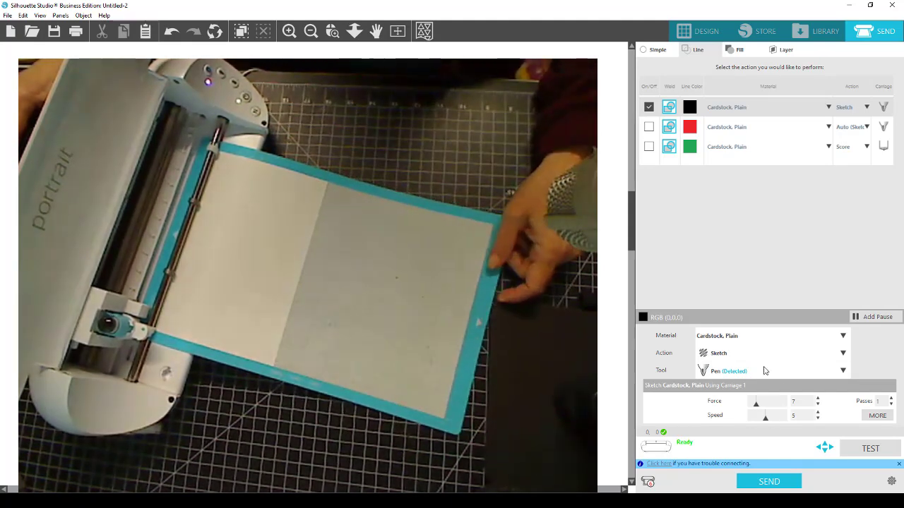
pyautogui.click(746, 334)
pyautogui.scroll(-3, 742, 388)
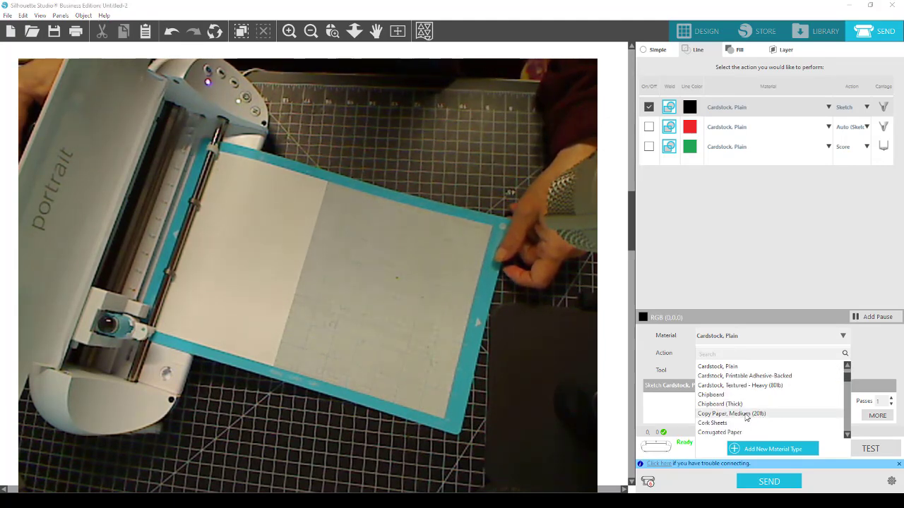
pyautogui.click(746, 415)
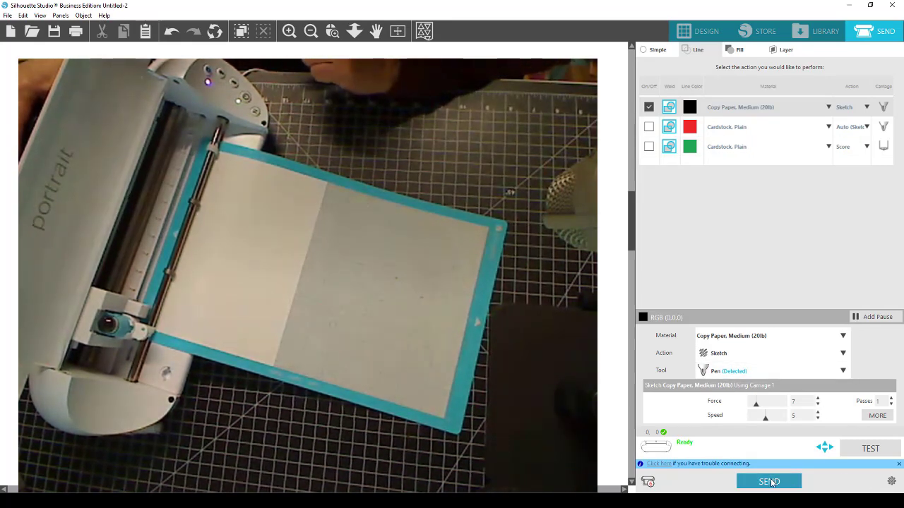
pyautogui.click(769, 482)
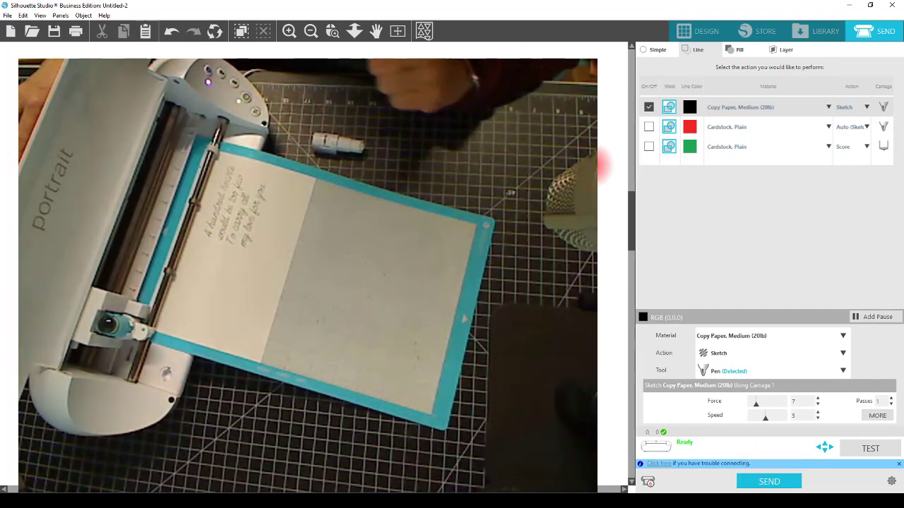
# Enable only the green fold line with AutoBlade as its tool and send the score job to the machine.
pyautogui.click(649, 107)
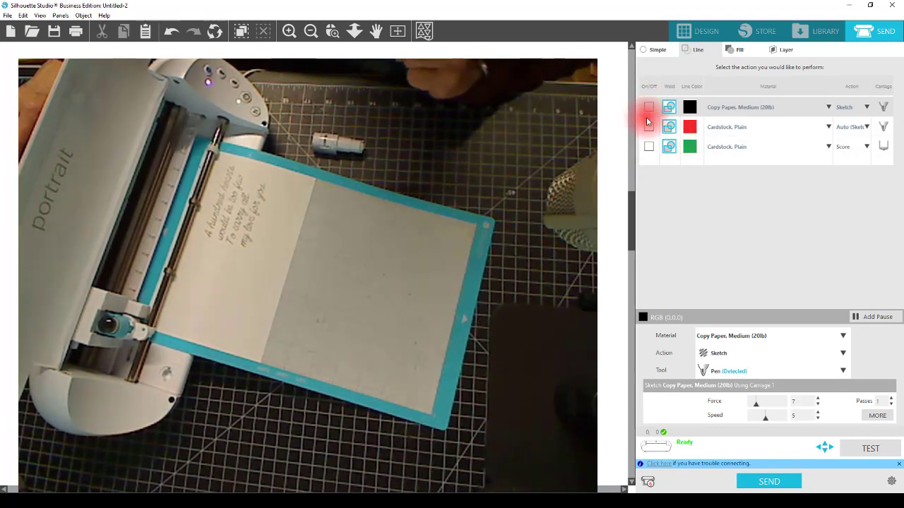
pyautogui.click(650, 149)
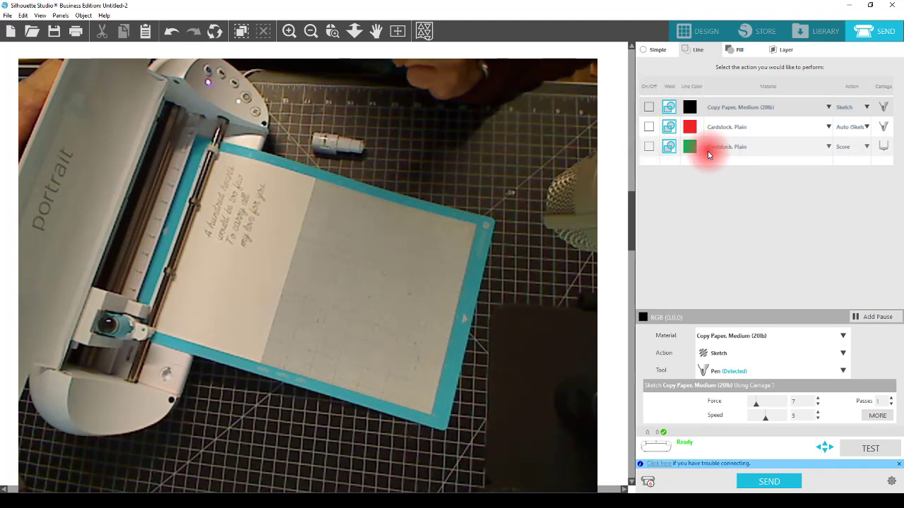
pyautogui.click(648, 146)
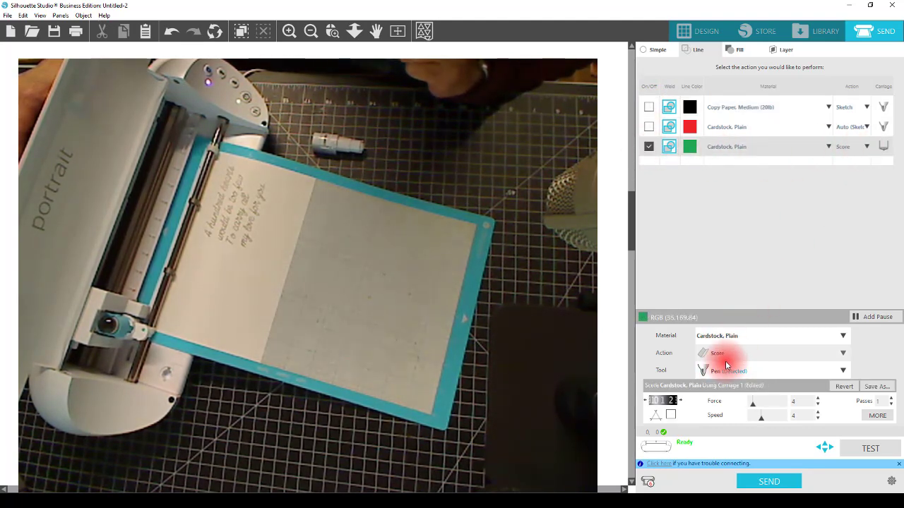
pyautogui.click(883, 146)
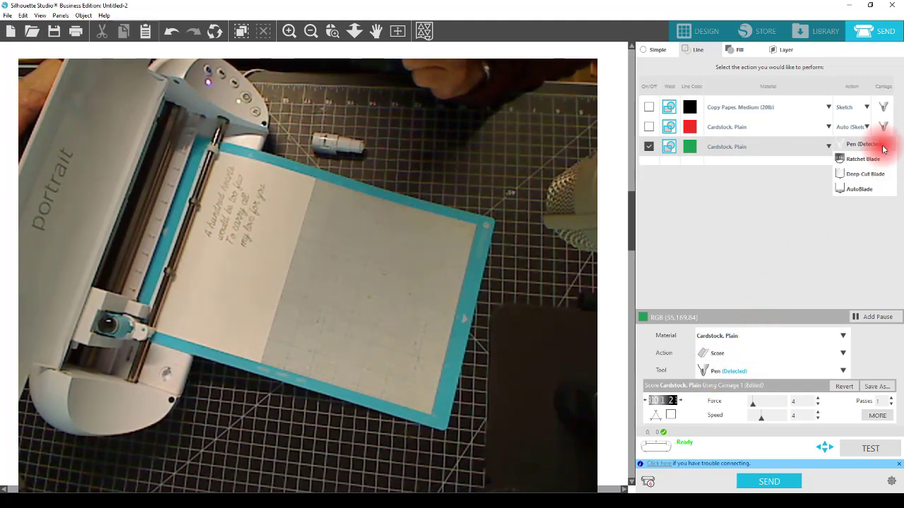
pyautogui.click(858, 187)
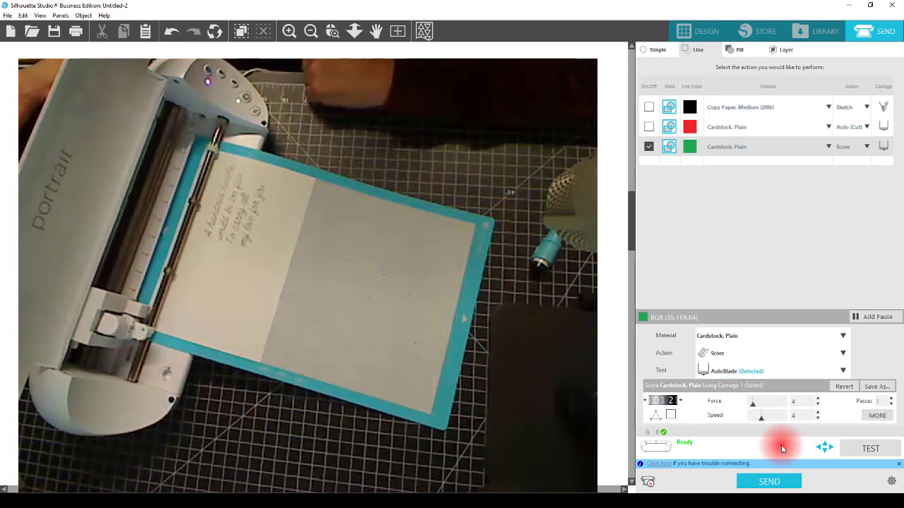
pyautogui.click(769, 483)
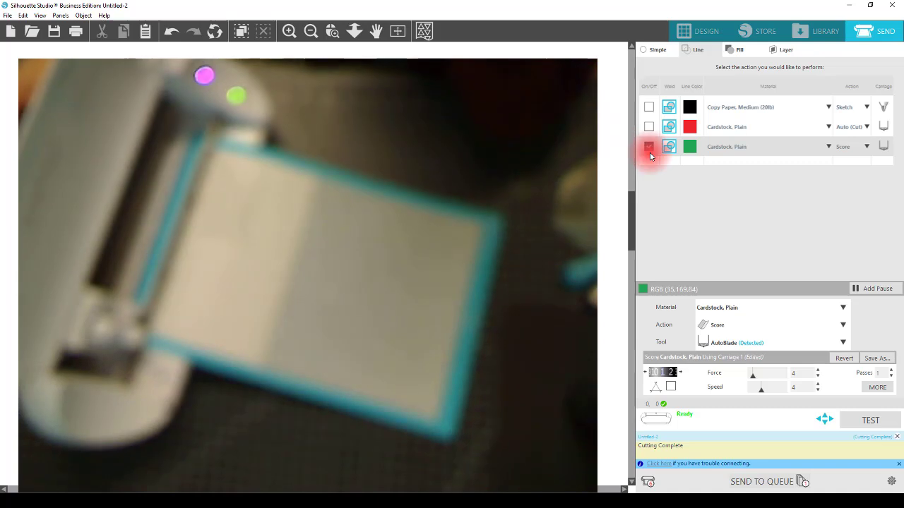
# Enable only the red card outline for sending and set its material to Copy Paper, Medium (20lb).
pyautogui.click(647, 146)
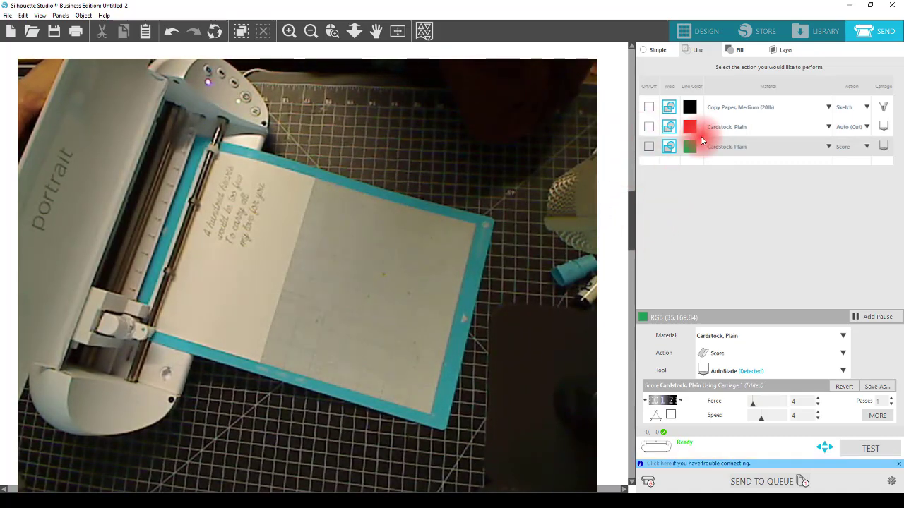
pyautogui.click(646, 128)
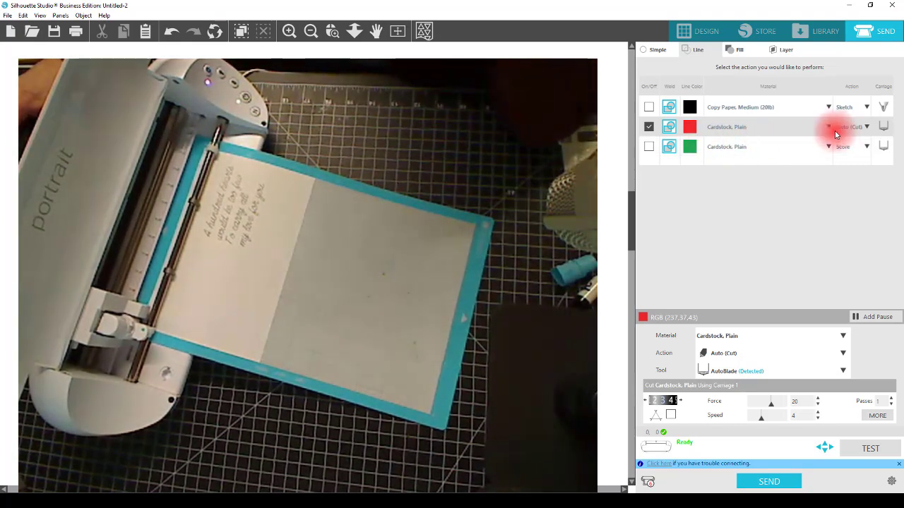
pyautogui.click(734, 127)
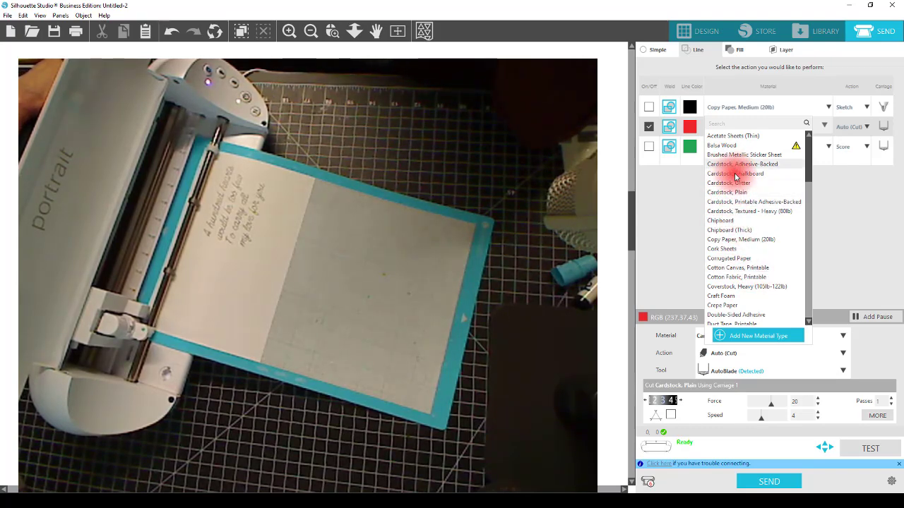
pyautogui.click(734, 240)
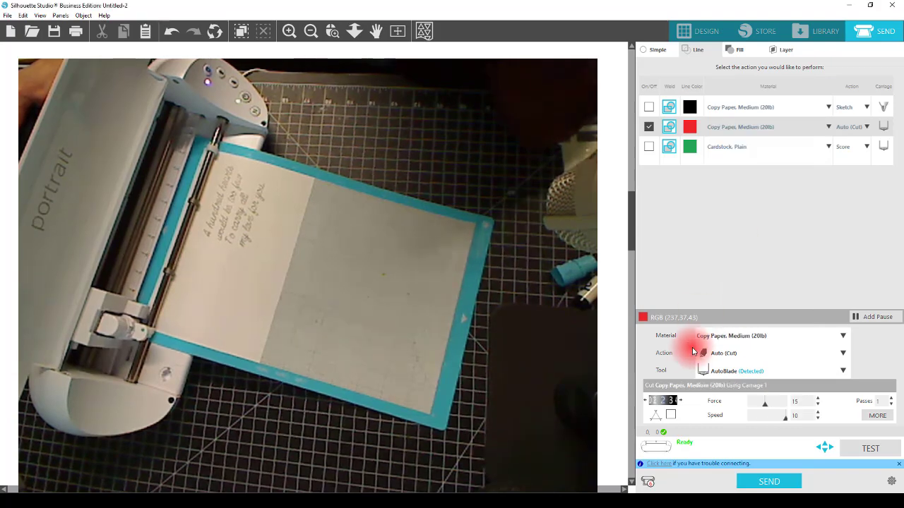
# Raise the blade depth for the red outline to 3 and send the cut job to the machine.
pyautogui.click(682, 400)
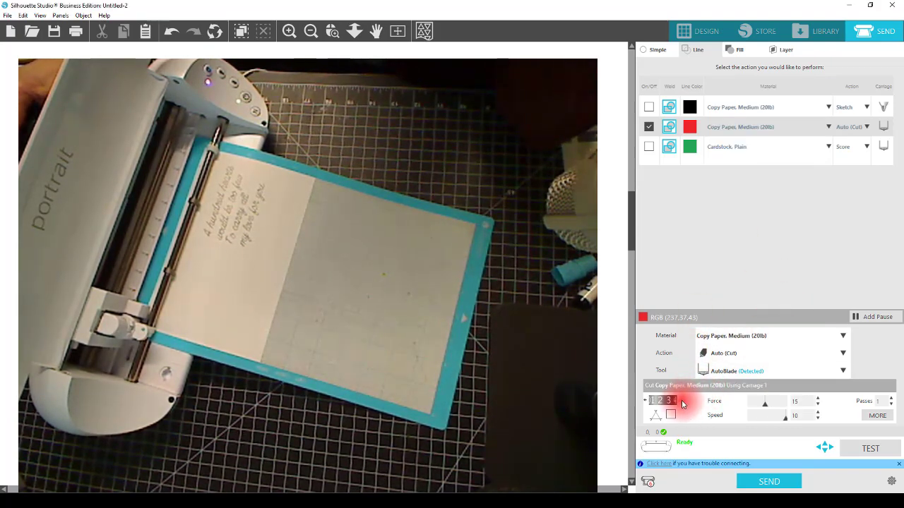
pyautogui.click(778, 483)
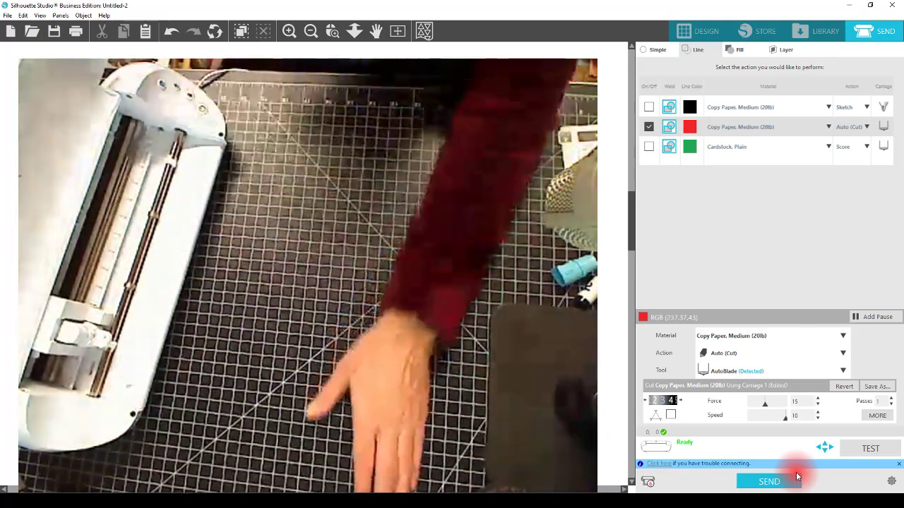
pyautogui.click(796, 478)
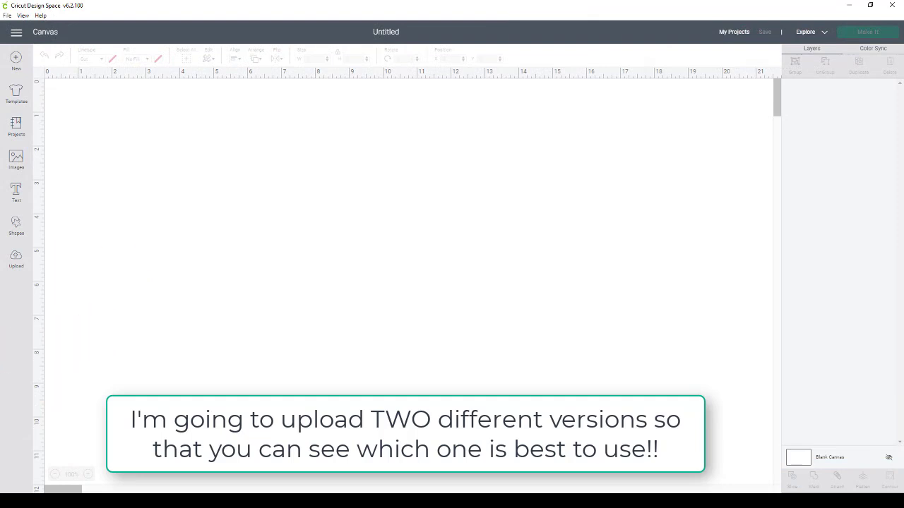
# Switch to Cricut Design Space and upload the poem image Ahundredheartswouldb-205733 from the Downloads folder.
pyautogui.click(15, 258)
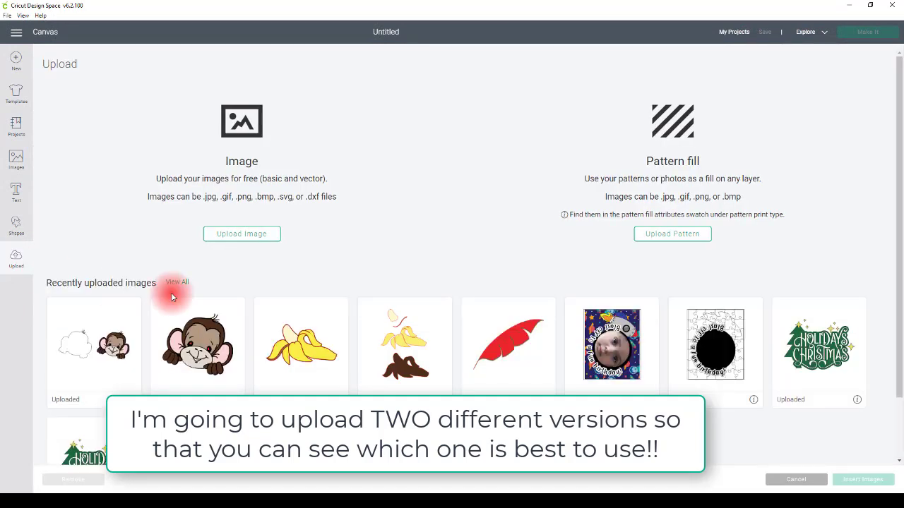
pyautogui.click(244, 234)
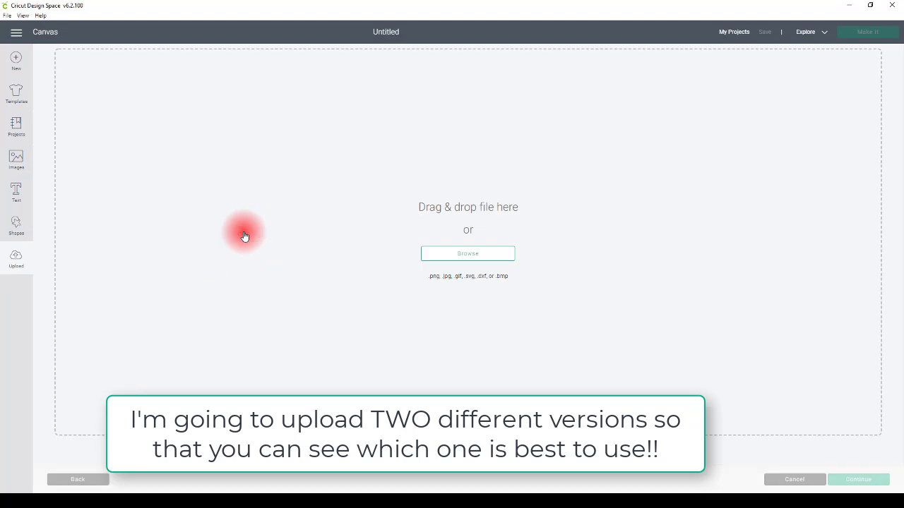
pyautogui.click(509, 257)
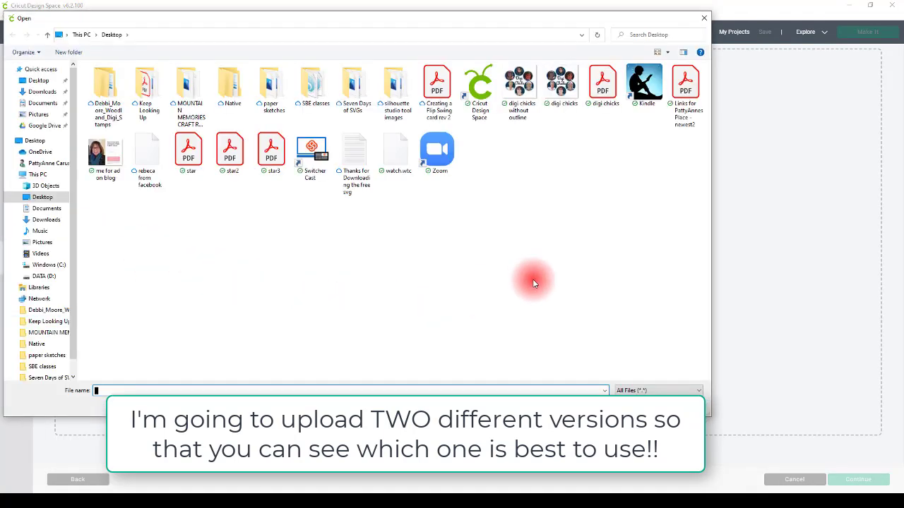
pyautogui.click(42, 92)
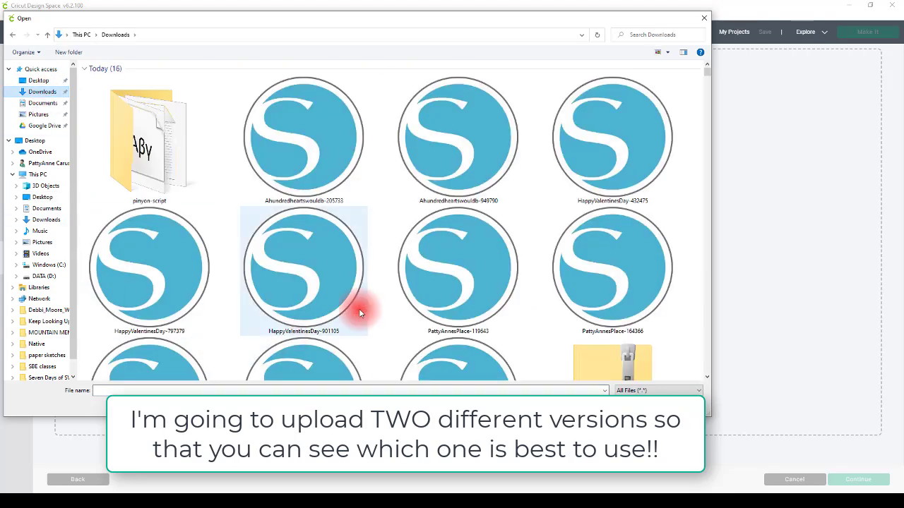
pyautogui.doubleClick(304, 161)
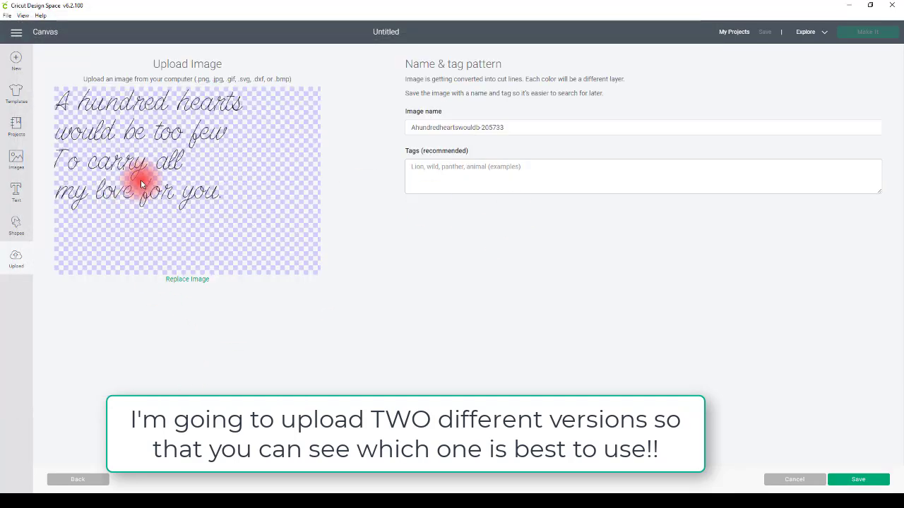
pyautogui.click(860, 480)
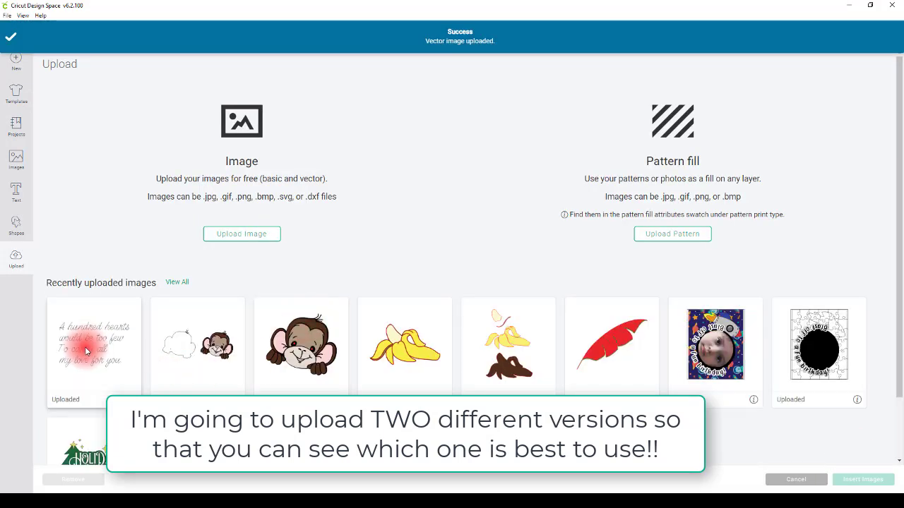
# Insert the uploaded poem on the canvas and move it to about X 4.569, Y 1.535.
pyautogui.click(91, 349)
pyautogui.click(851, 481)
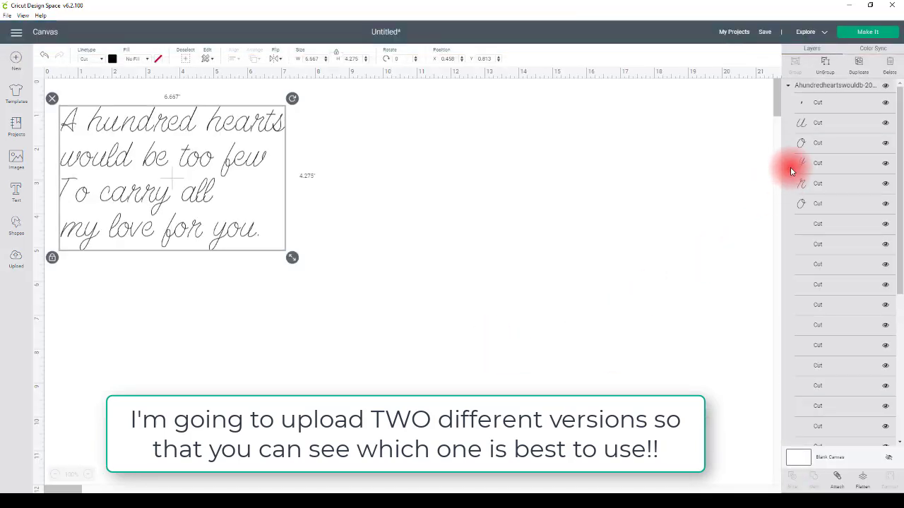
pyautogui.moveTo(173, 159); pyautogui.dragTo(308, 186)
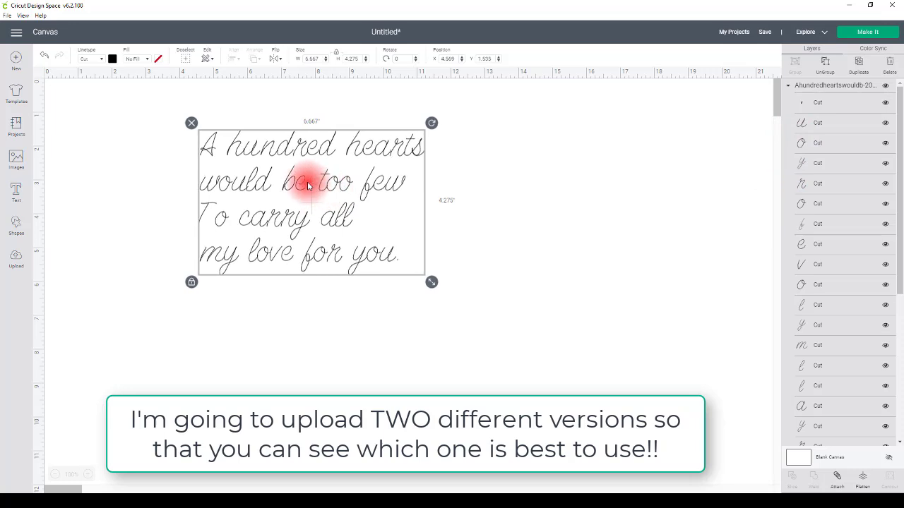
# Change the poem's linetype to Draw and deselect it.
pyautogui.click(103, 60)
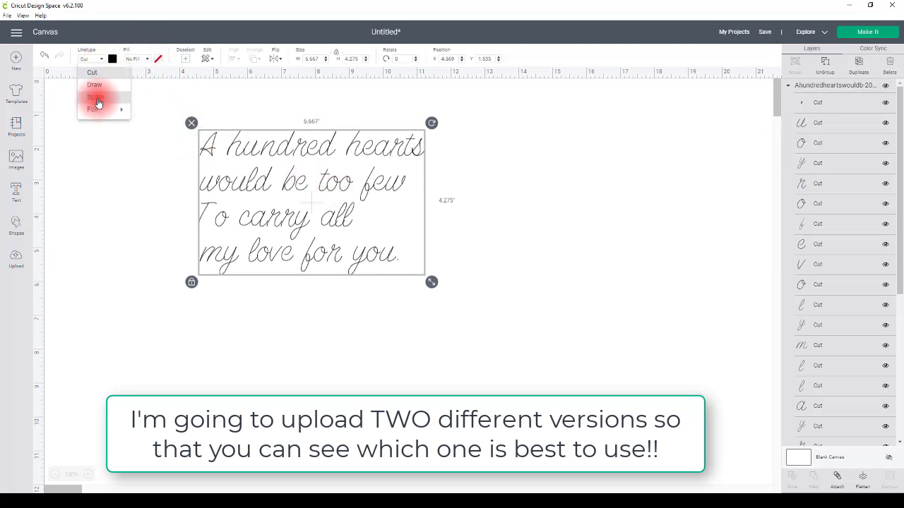
pyautogui.click(95, 86)
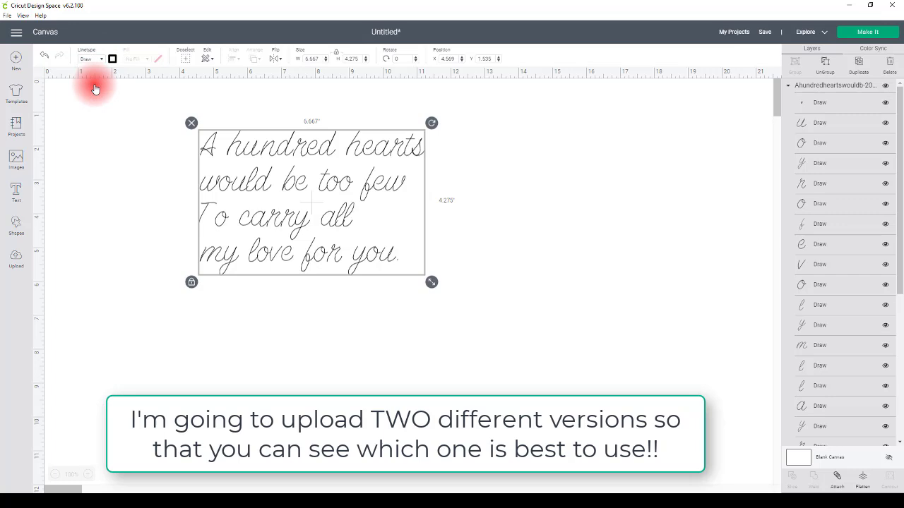
pyautogui.click(494, 281)
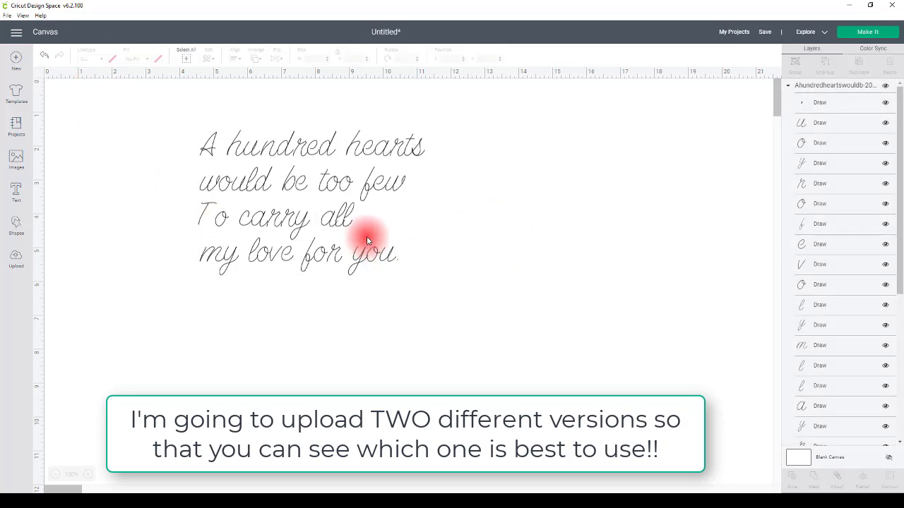
# Try flattening the poem's letter layers and undo the flattening.
pyautogui.click(342, 187)
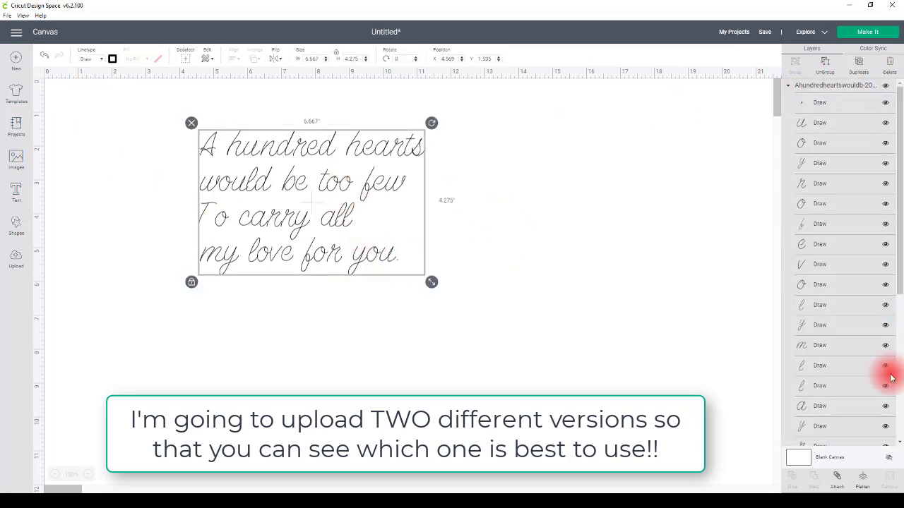
pyautogui.click(863, 482)
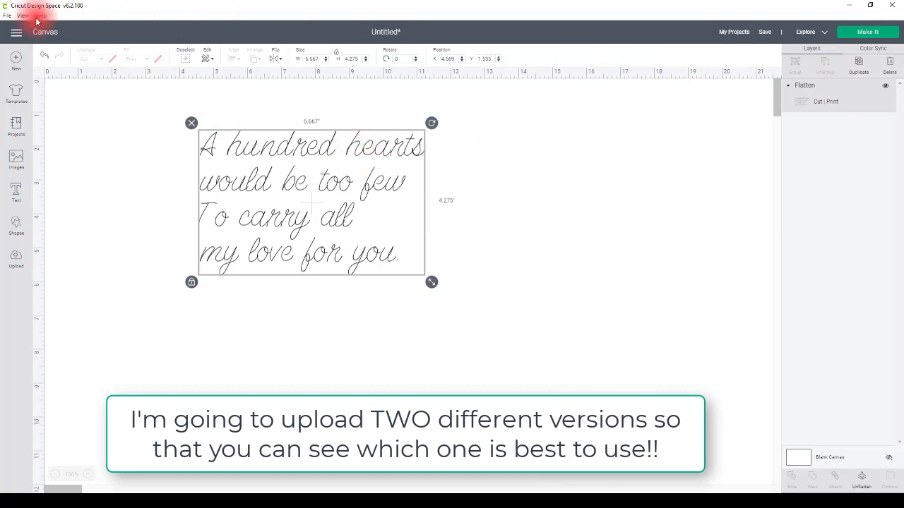
pyautogui.click(44, 56)
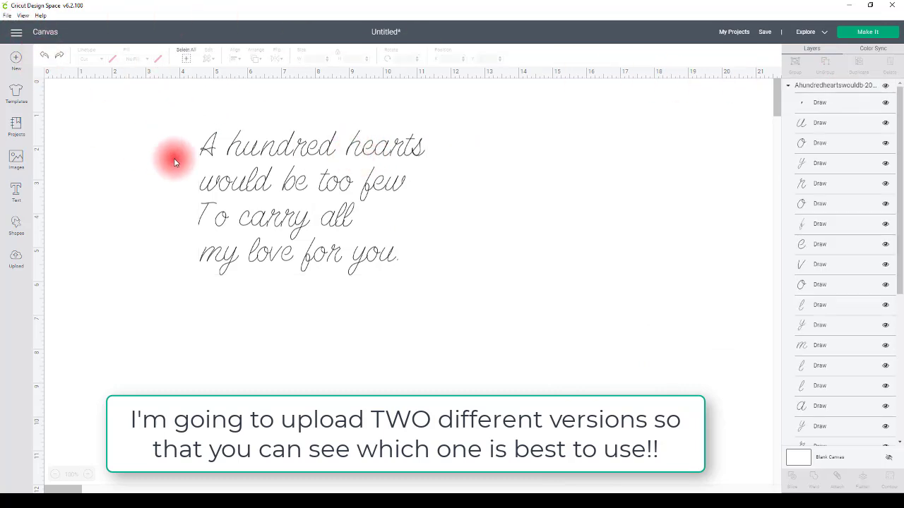
# Preview the poem's layout on the mat, return to the canvas and attach the poem's letters.
pyautogui.moveTo(174, 106); pyautogui.dragTo(504, 333)
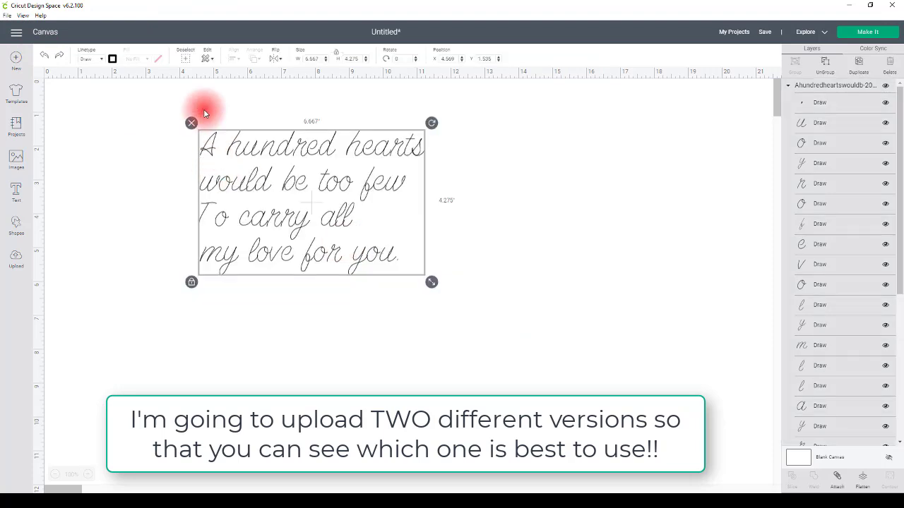
pyautogui.click(105, 63)
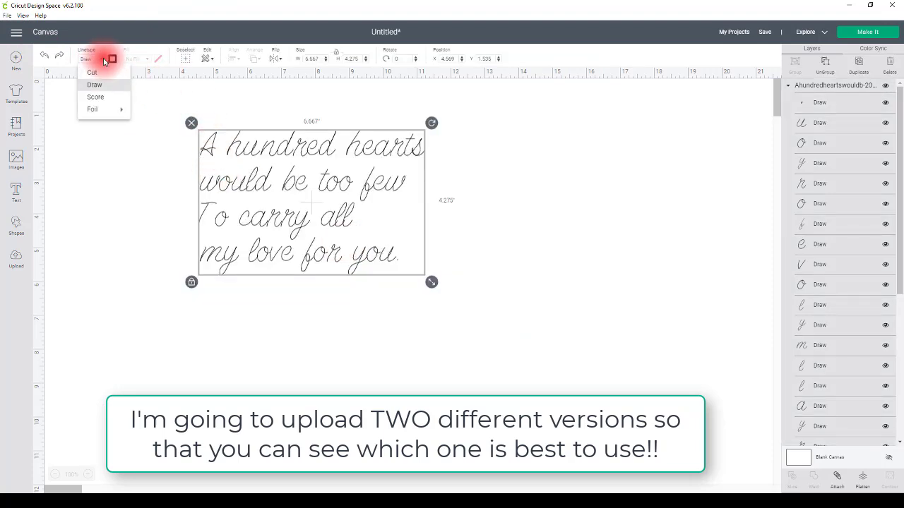
pyautogui.click(93, 162)
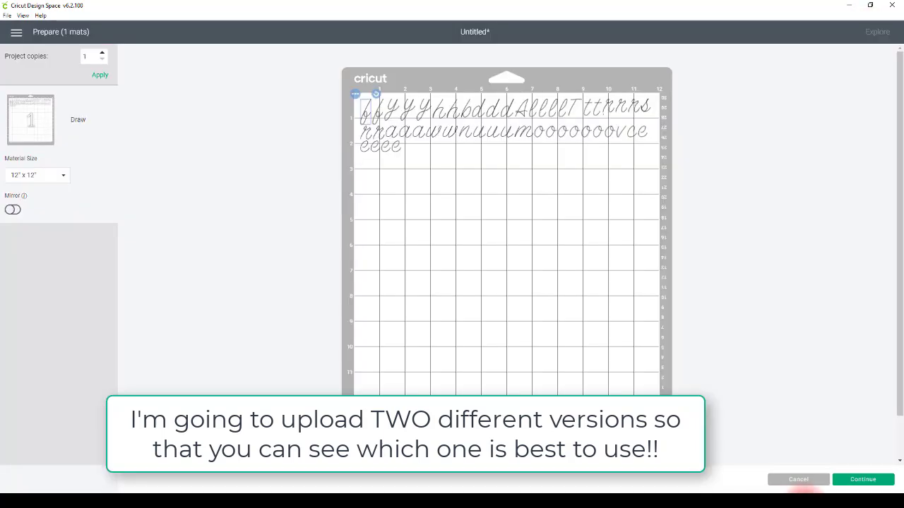
pyautogui.click(801, 485)
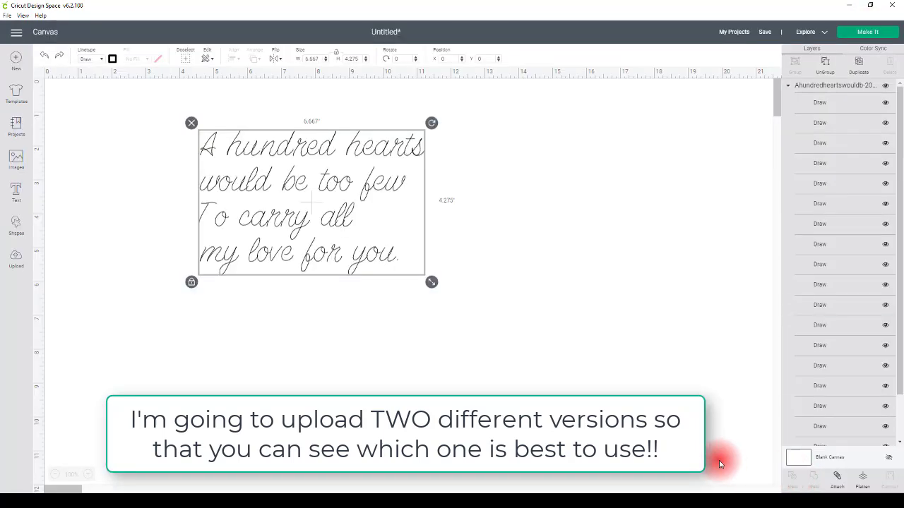
pyautogui.click(840, 484)
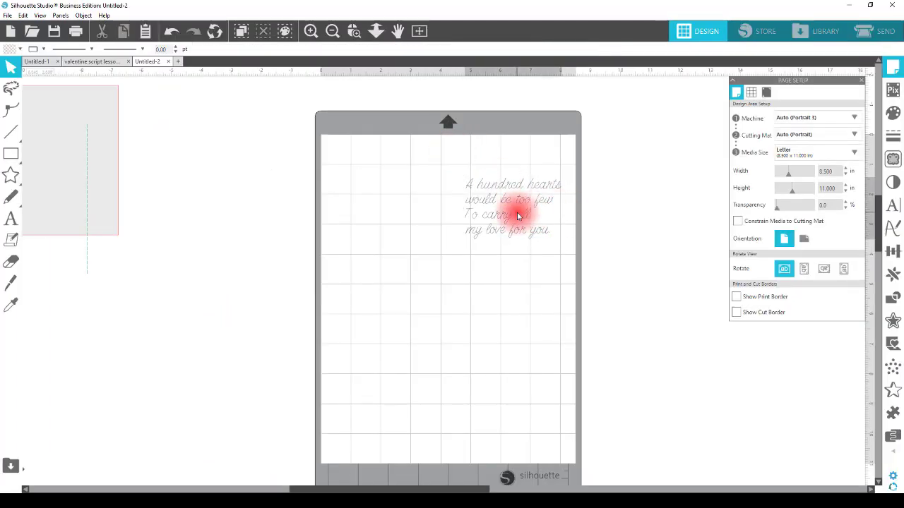
# Switch to Silhouette Studio and make the poem on the page a compound path.
pyautogui.click(518, 215)
pyautogui.click(83, 15)
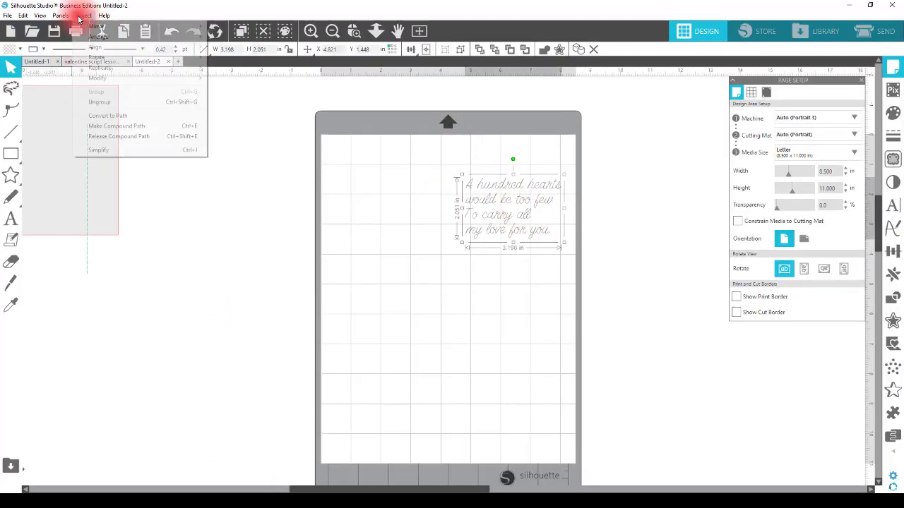
pyautogui.click(131, 127)
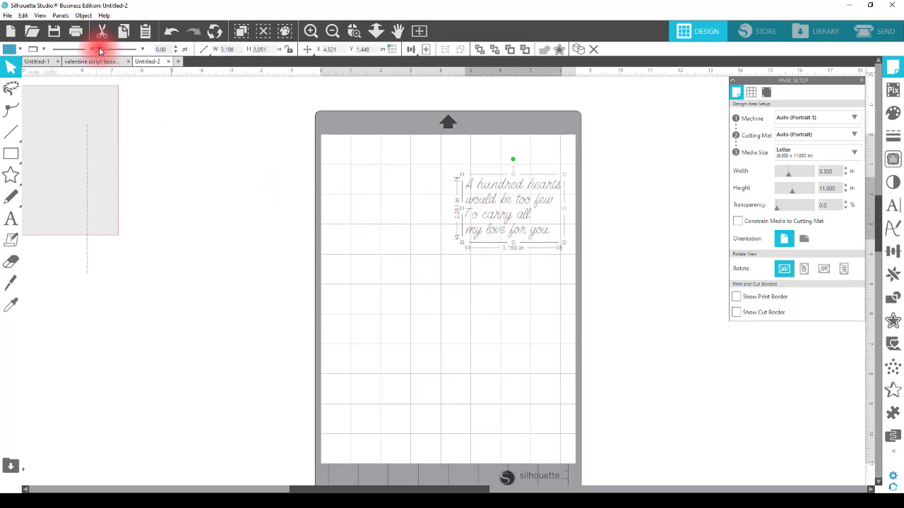
# Save the selected poem to the Downloads folder as an SVG named "card for cricut make cmp path".
pyautogui.click(7, 16)
pyautogui.moveTo(40, 112)
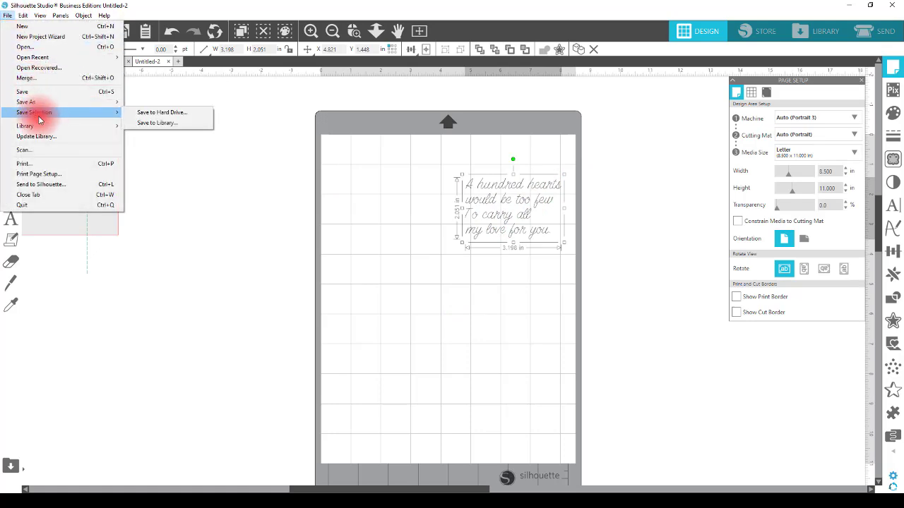
pyautogui.click(157, 112)
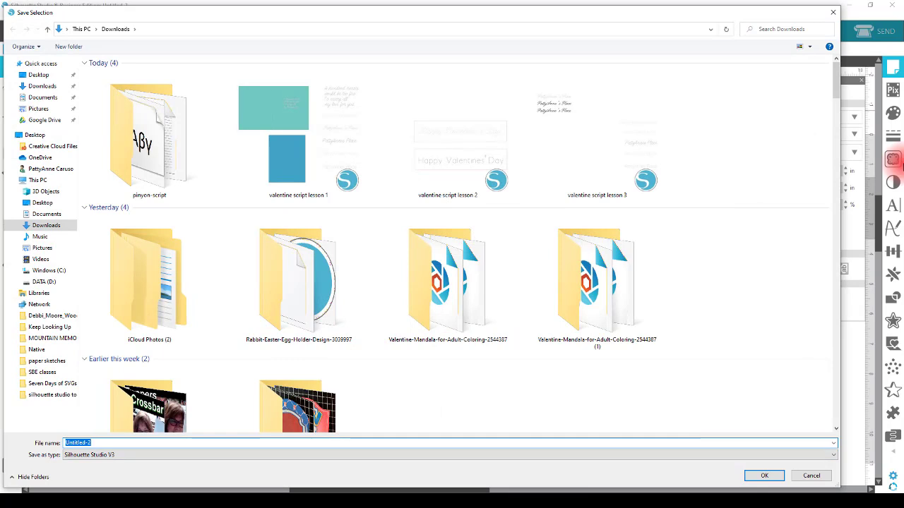
pyautogui.write('card for')
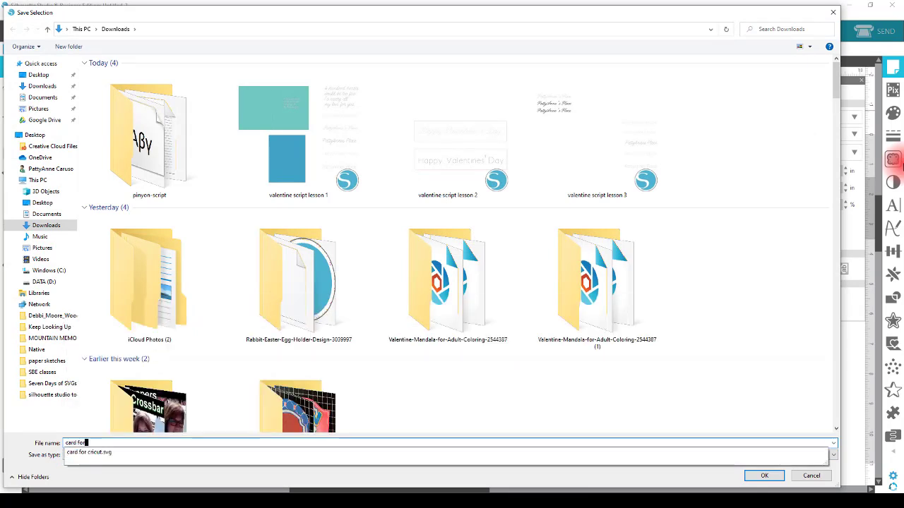
pyautogui.write(' cricut make cmp path')
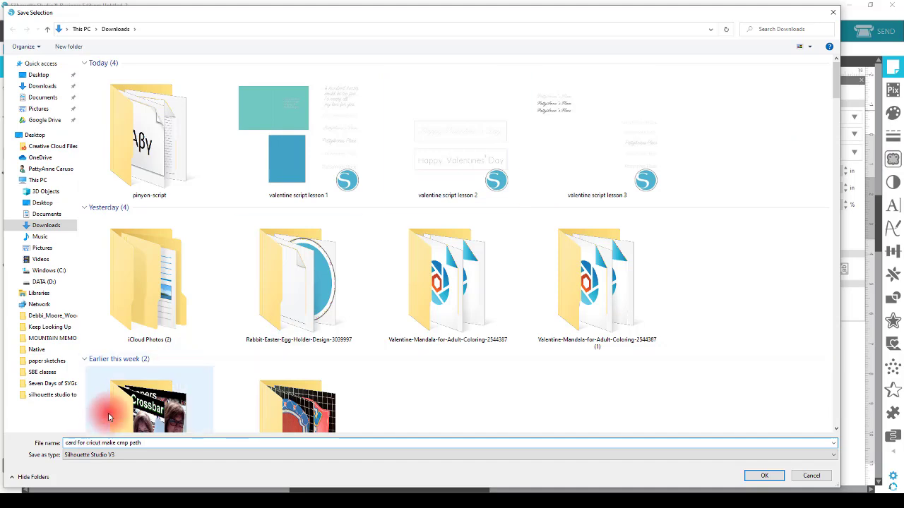
pyautogui.click(105, 457)
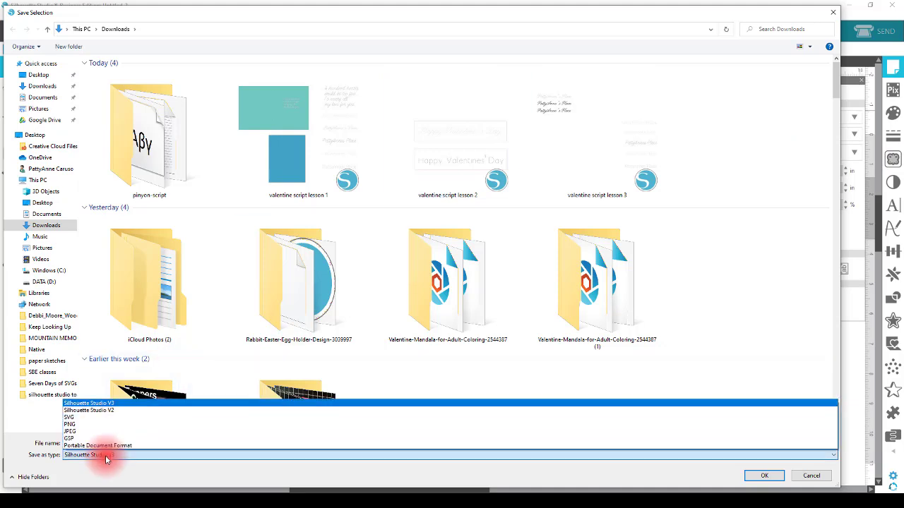
pyautogui.click(91, 418)
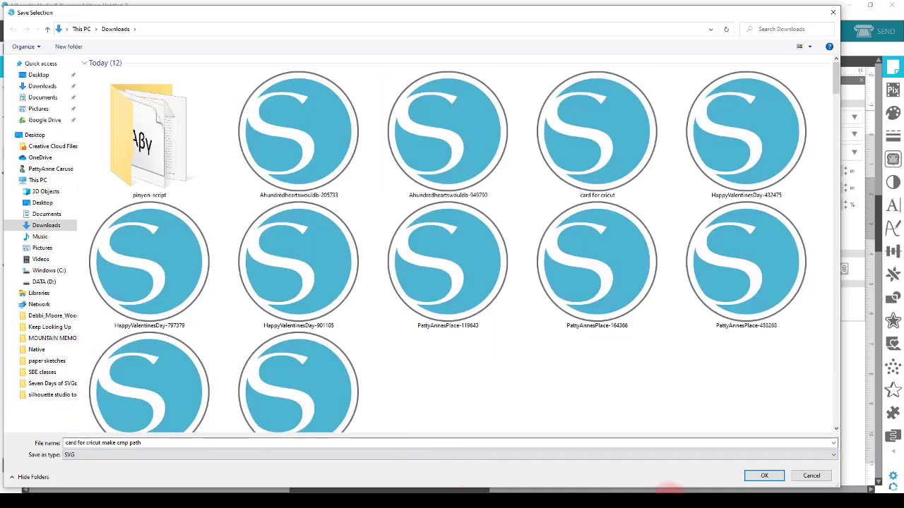
pyautogui.click(762, 476)
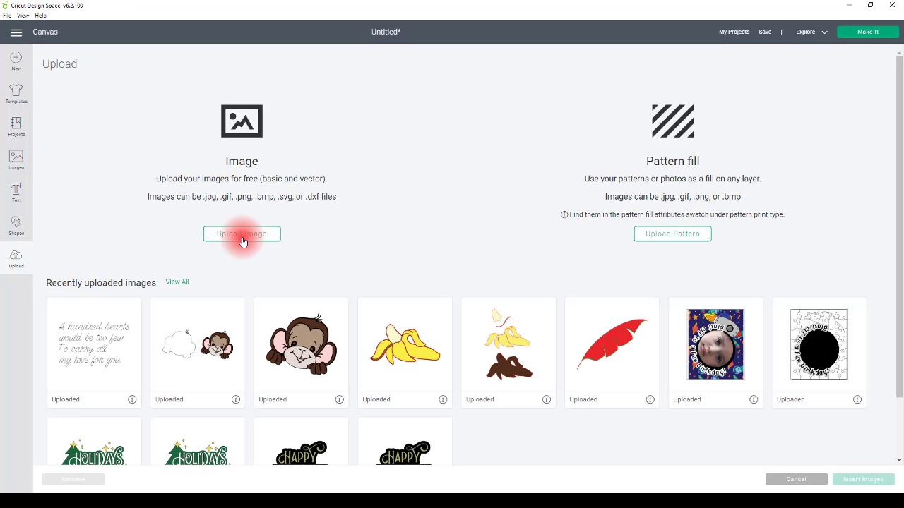
# Upload the "card for cricut make cmp path" file from the Downloads folder and save it as a new image.
pyautogui.click(242, 241)
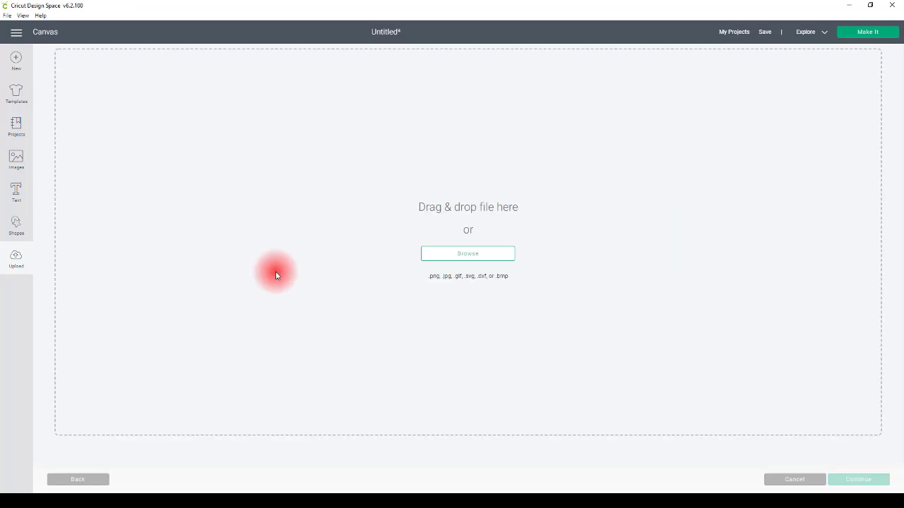
pyautogui.click(459, 255)
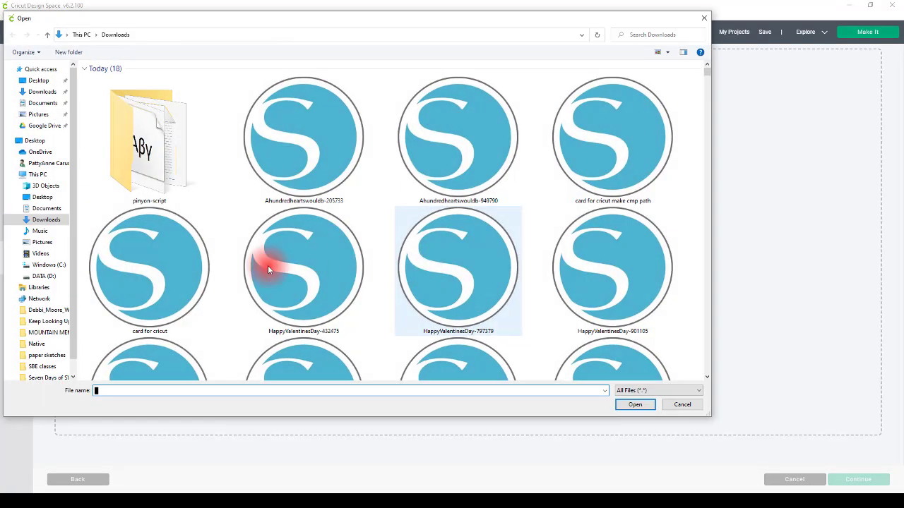
pyautogui.click(627, 154)
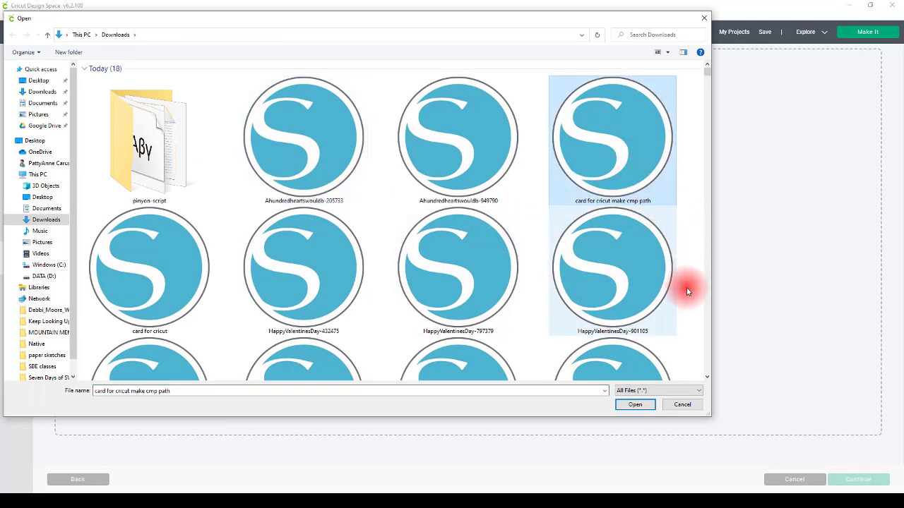
pyautogui.click(636, 405)
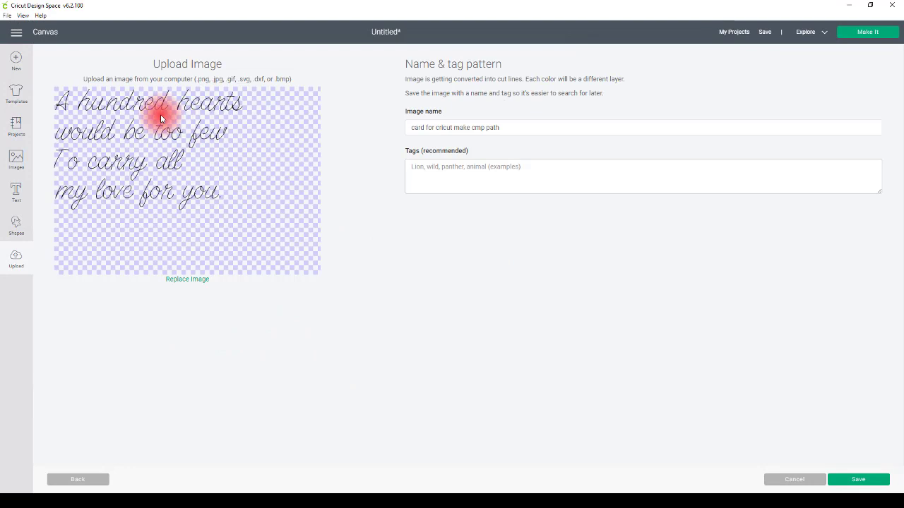
pyautogui.click(841, 479)
# Insert the newly uploaded poem on the canvas and position it beside the earlier poem without overlapping it.
pyautogui.click(91, 337)
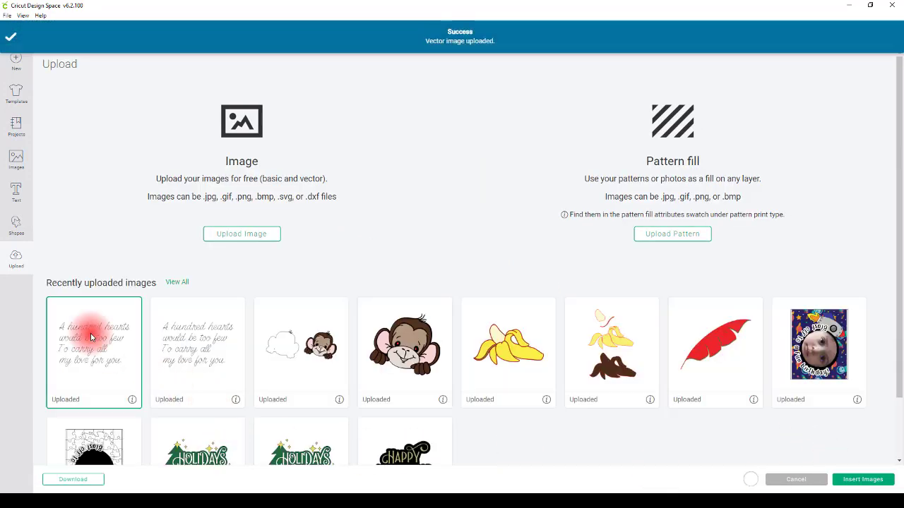
pyautogui.click(853, 480)
pyautogui.moveTo(171, 146); pyautogui.dragTo(314, 323)
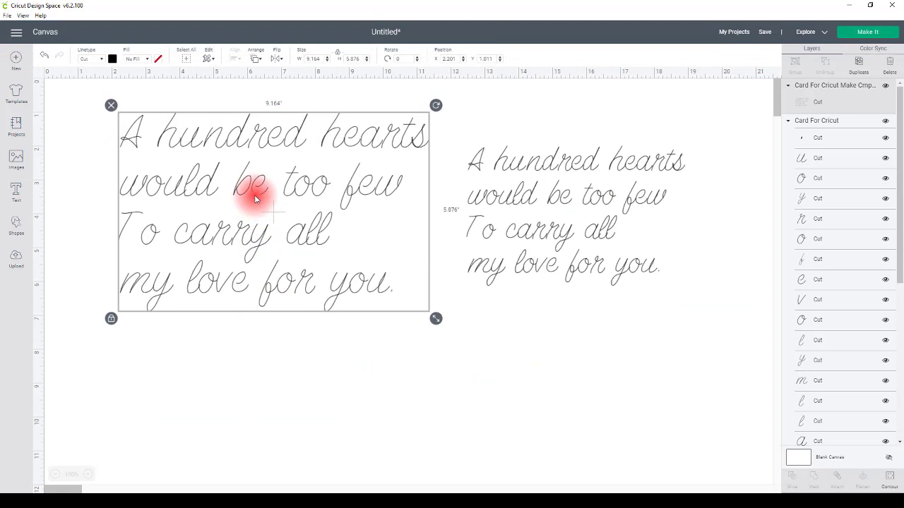
pyautogui.moveTo(255, 199); pyautogui.dragTo(227, 207)
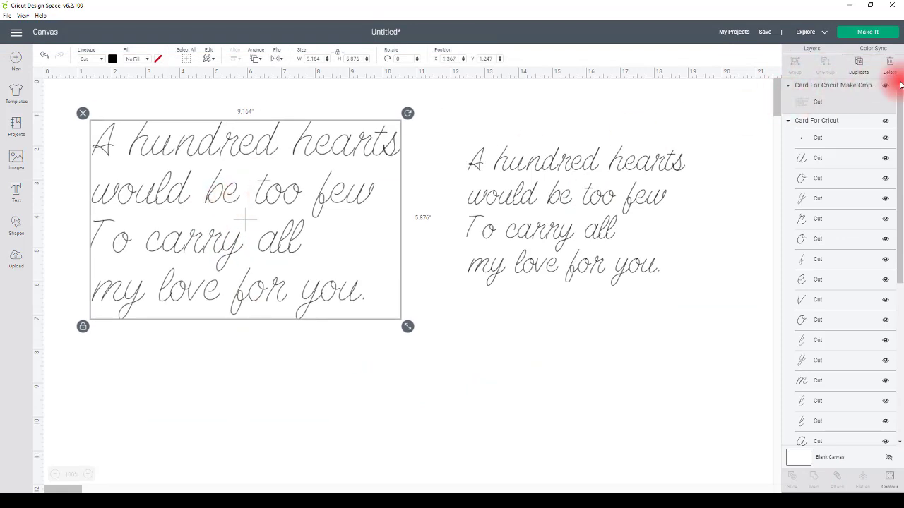
# Compare the layer structure of the compound-path poem with the letter layers of the Card For Cricut poem.
pyautogui.click(789, 85)
pyautogui.click(790, 86)
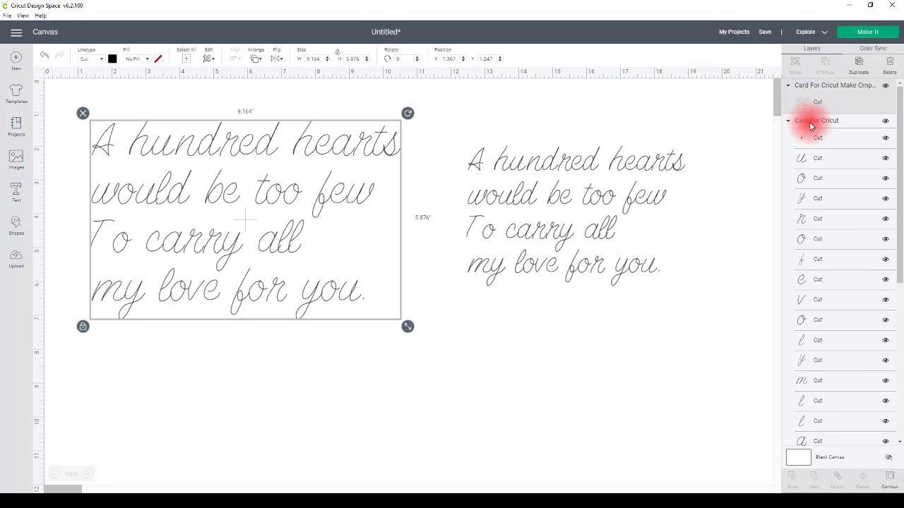
pyautogui.click(627, 170)
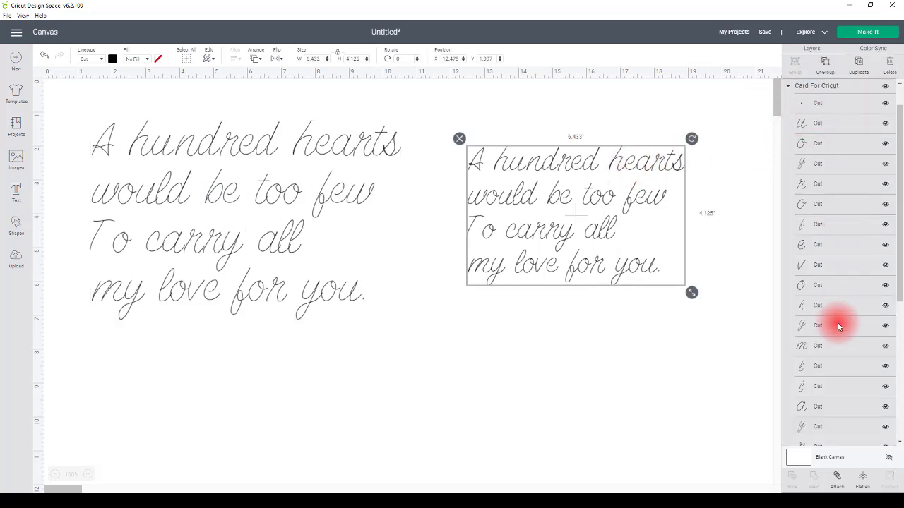
pyautogui.scroll(2, 830, 350)
pyautogui.scroll(-10, 827, 215)
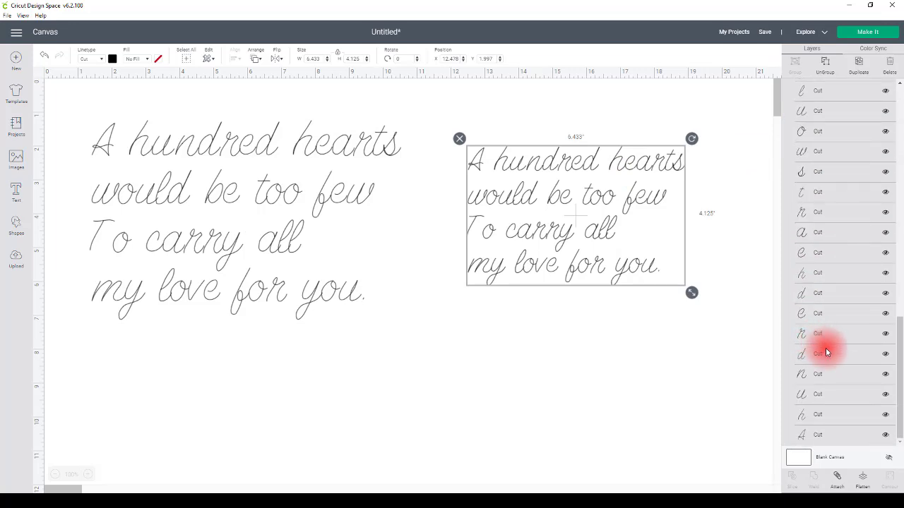
pyautogui.scroll(10, 826, 347)
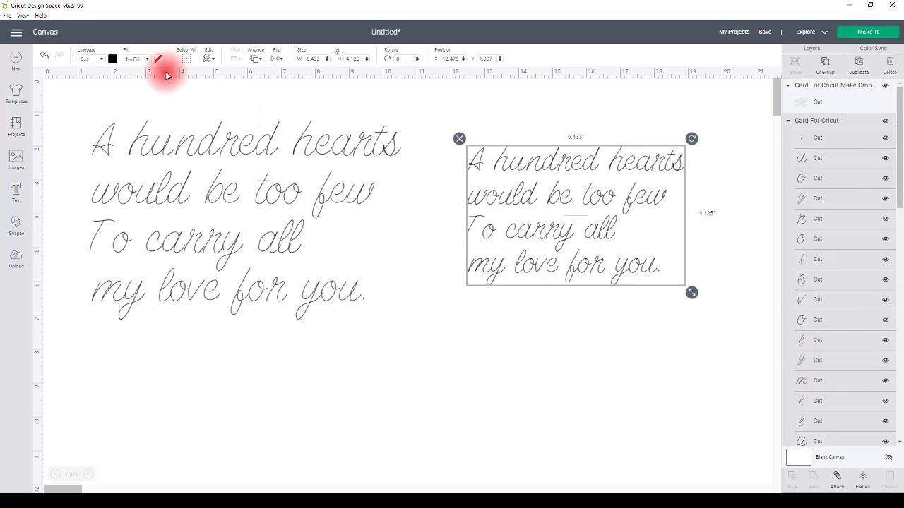
# Set the linetype of the Card For Cricut poem to Draw, then hide the group and collapse its layer list.
pyautogui.click(94, 84)
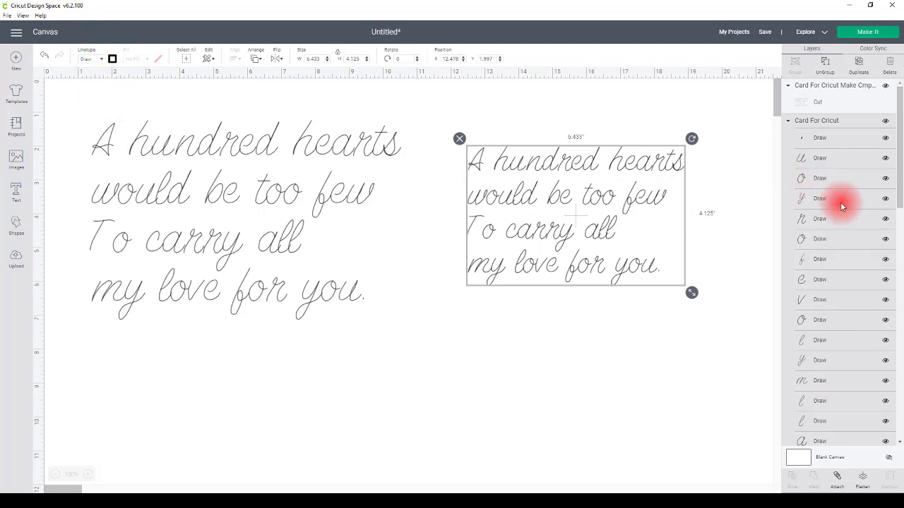
pyautogui.scroll(-5, 848, 226)
pyautogui.scroll(5, 851, 241)
pyautogui.click(887, 125)
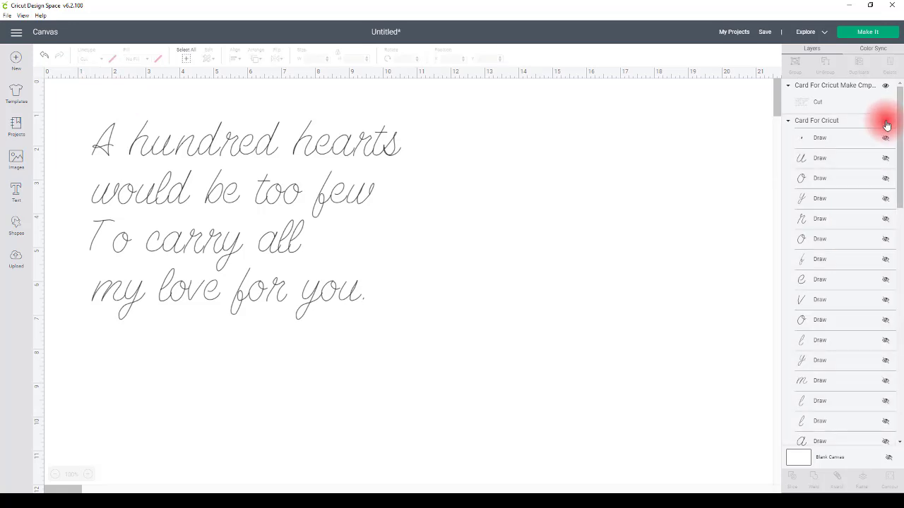
pyautogui.click(785, 119)
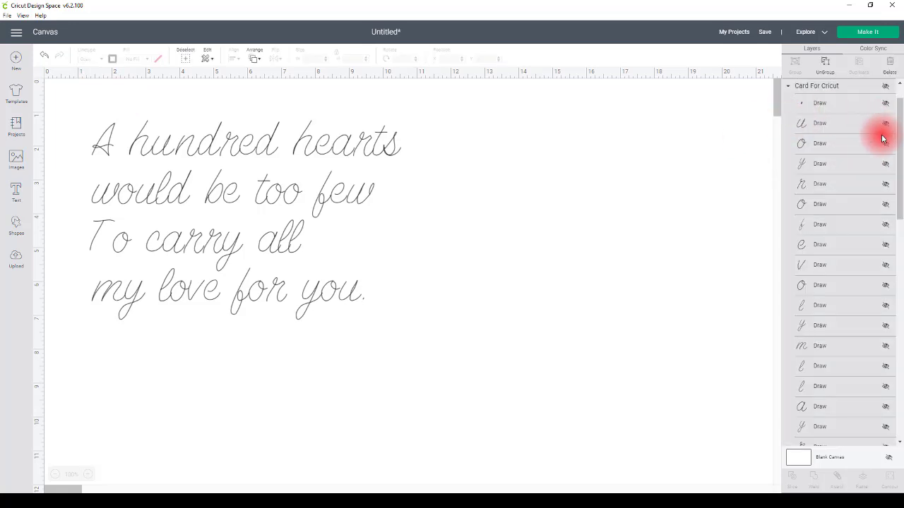
pyautogui.scroll(1, 871, 106)
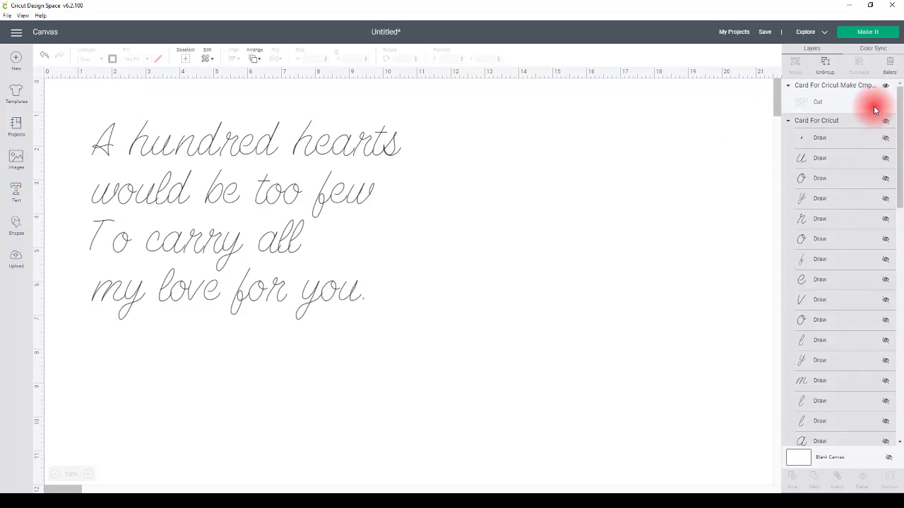
pyautogui.click(790, 122)
# Set the compound-path poem's linetype to Draw and scale it to about 8.3 in wide near the middle of the canvas.
pyautogui.click(373, 161)
pyautogui.moveTo(373, 162); pyautogui.dragTo(509, 173)
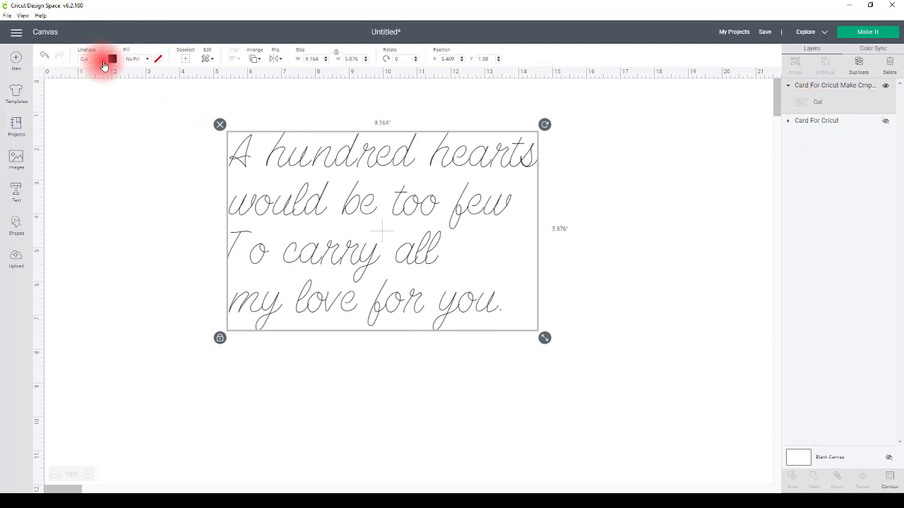
pyautogui.click(97, 86)
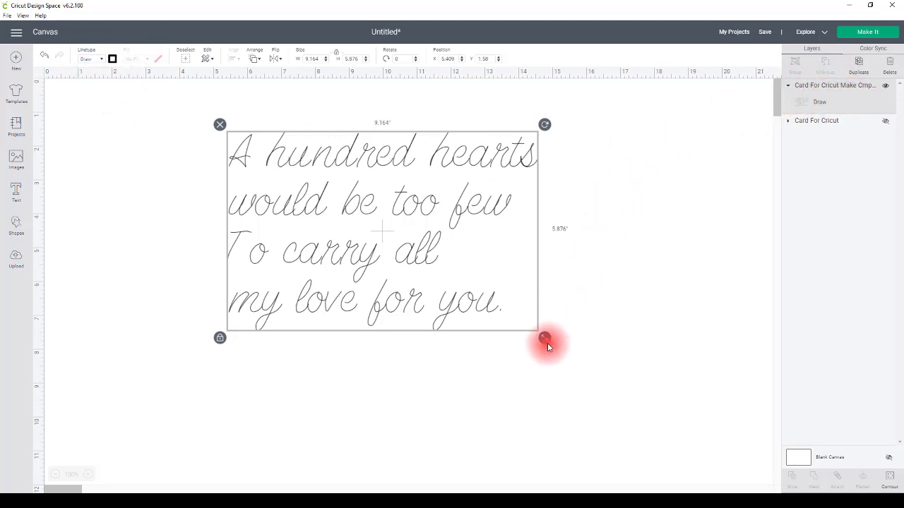
pyautogui.moveTo(537, 342); pyautogui.dragTo(509, 323)
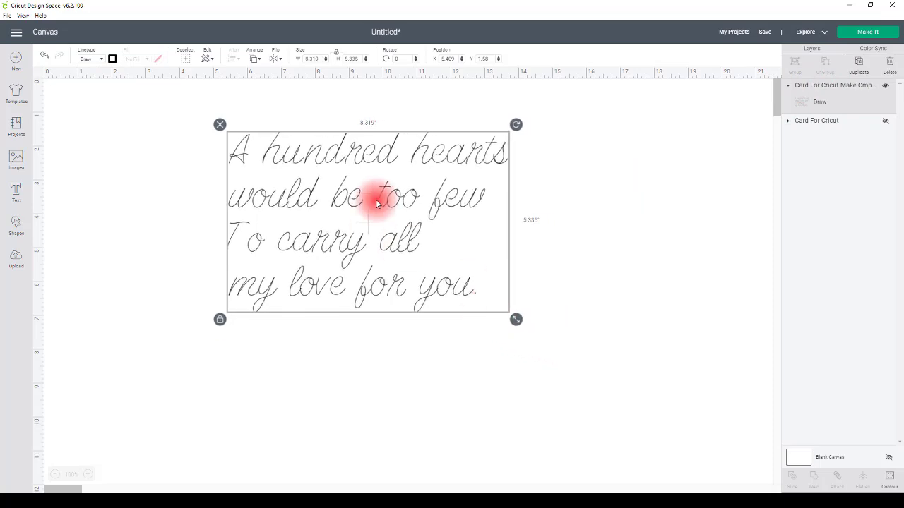
# Preview the poem on the mat, check the machine connection page and return to the mat preview.
pyautogui.click(864, 37)
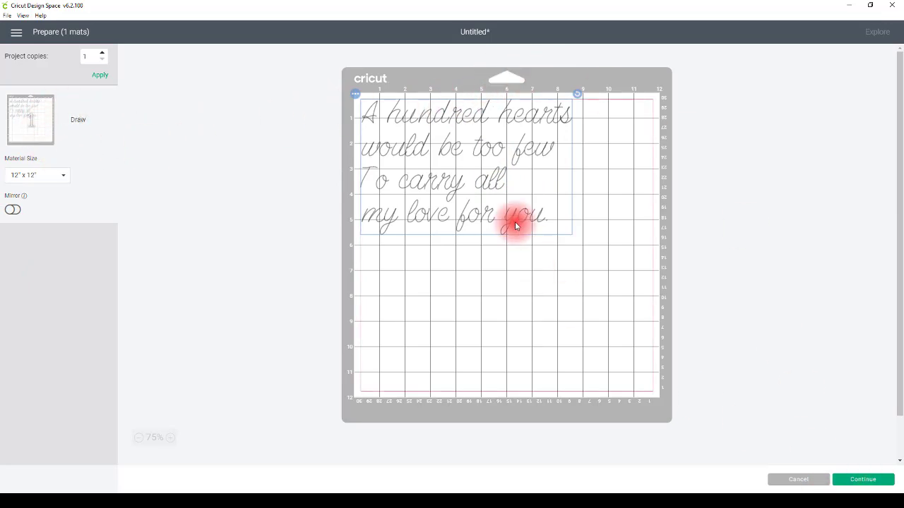
pyautogui.click(865, 480)
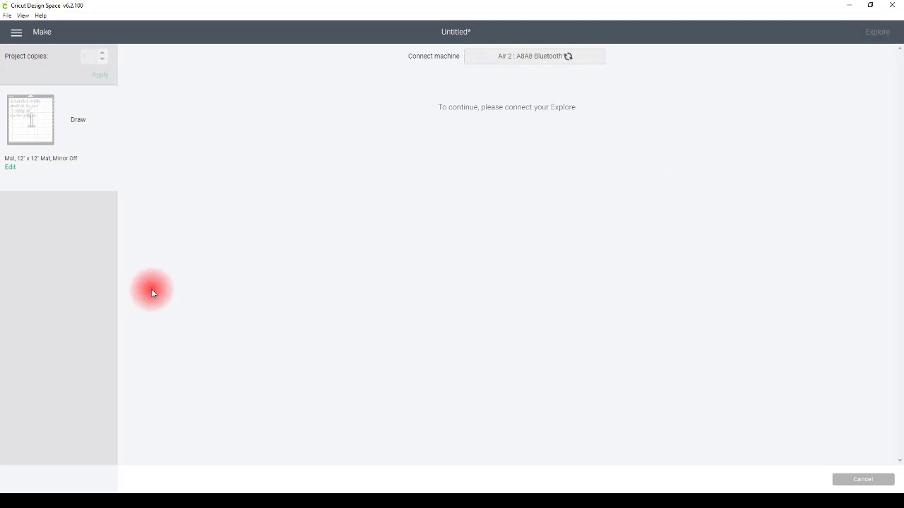
pyautogui.click(867, 481)
pyautogui.click(496, 48)
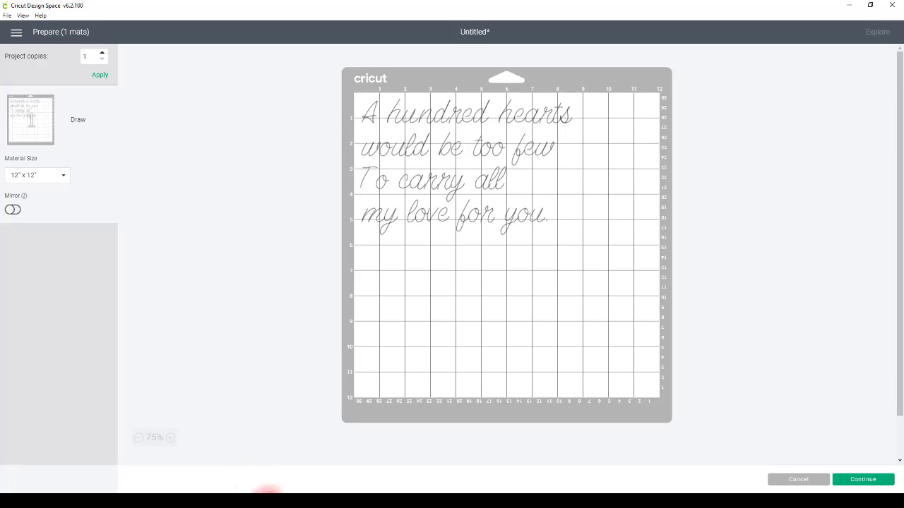
# Switch to Silhouette Studio and enlarge the poem to about 4.56 in wide in the upper part of the page.
pyautogui.click(265, 490)
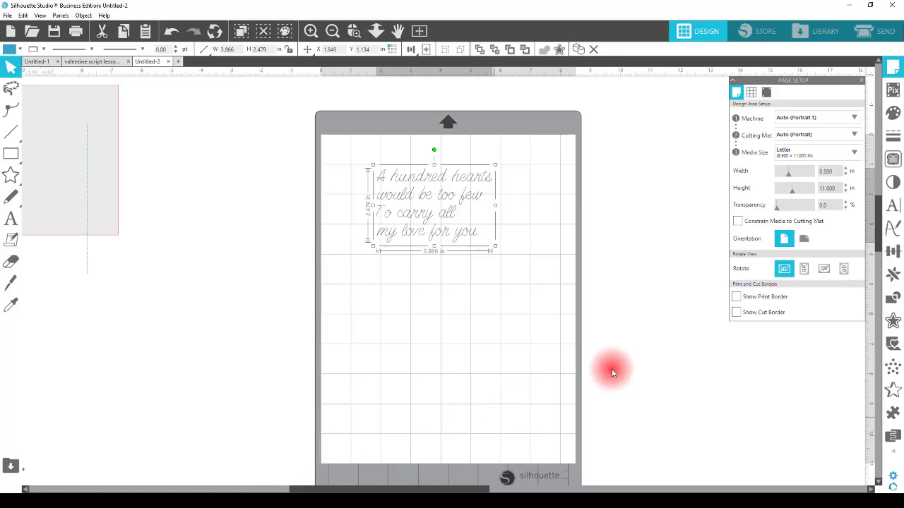
pyautogui.click(513, 278)
pyautogui.click(430, 188)
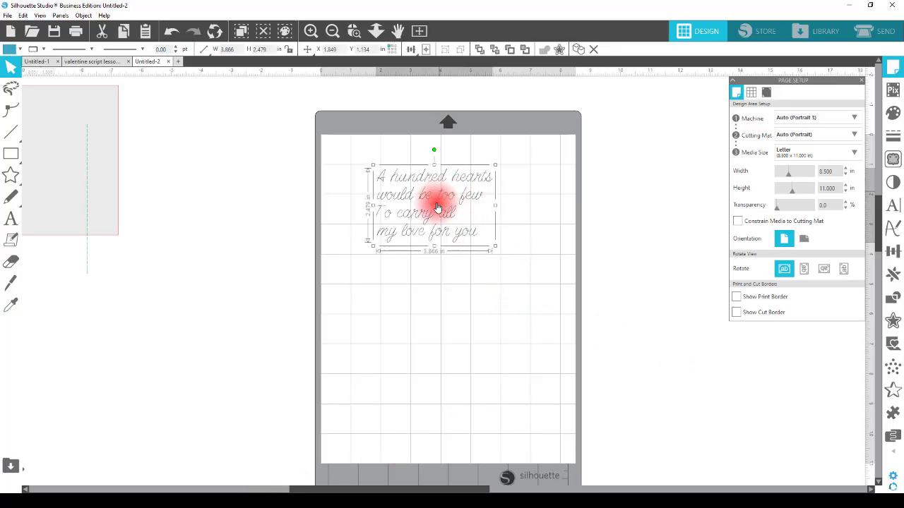
pyautogui.moveTo(434, 172); pyautogui.dragTo(430, 165)
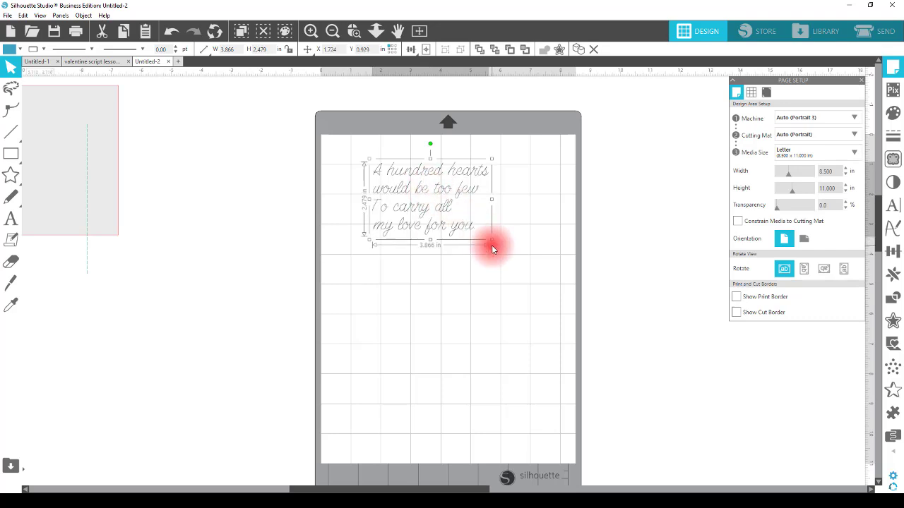
pyautogui.moveTo(490, 240); pyautogui.dragTo(496, 277)
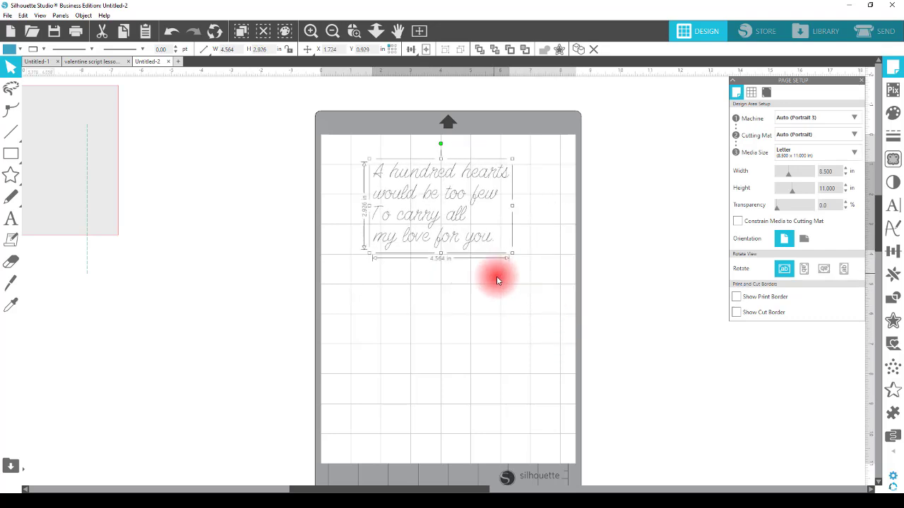
pyautogui.moveTo(437, 194); pyautogui.dragTo(424, 195)
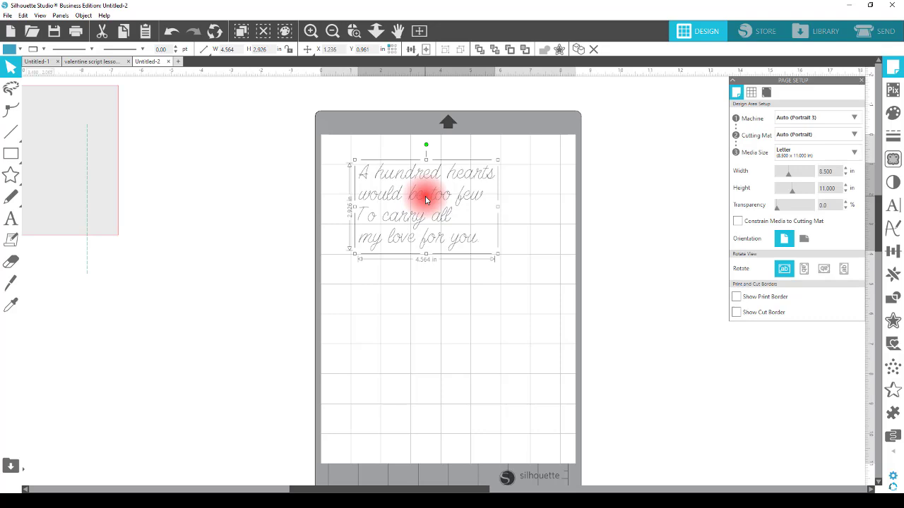
# Release the poem's compound path, try moving letters of "hearts" out of place and undo those moves.
pyautogui.click(83, 15)
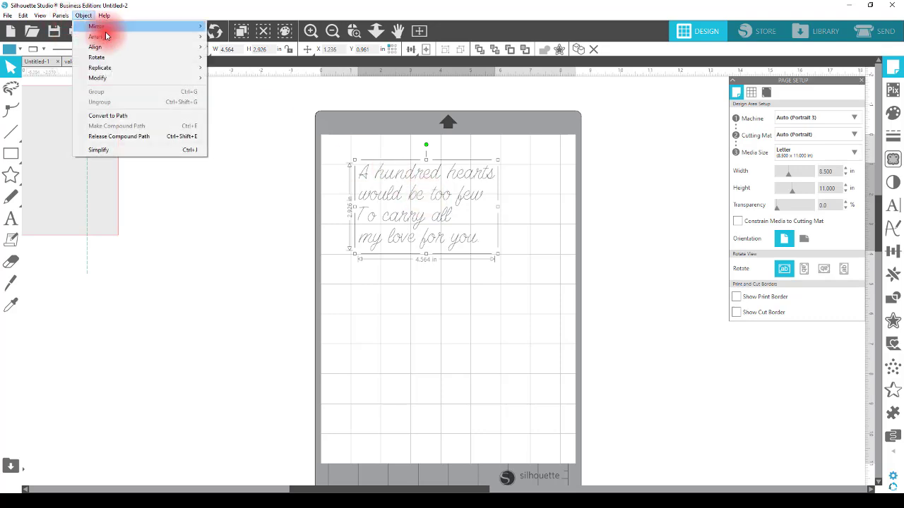
pyautogui.click(184, 136)
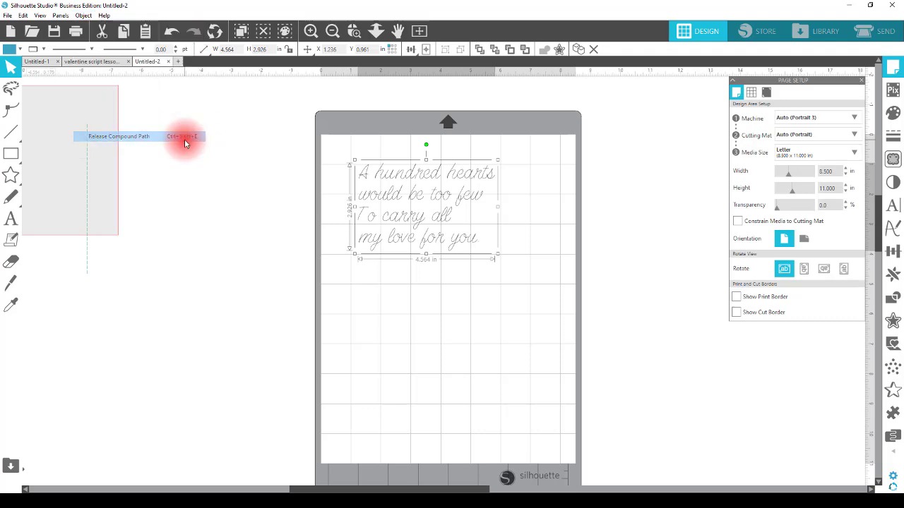
pyautogui.click(427, 277)
pyautogui.moveTo(490, 176); pyautogui.dragTo(507, 184)
pyautogui.click(490, 188)
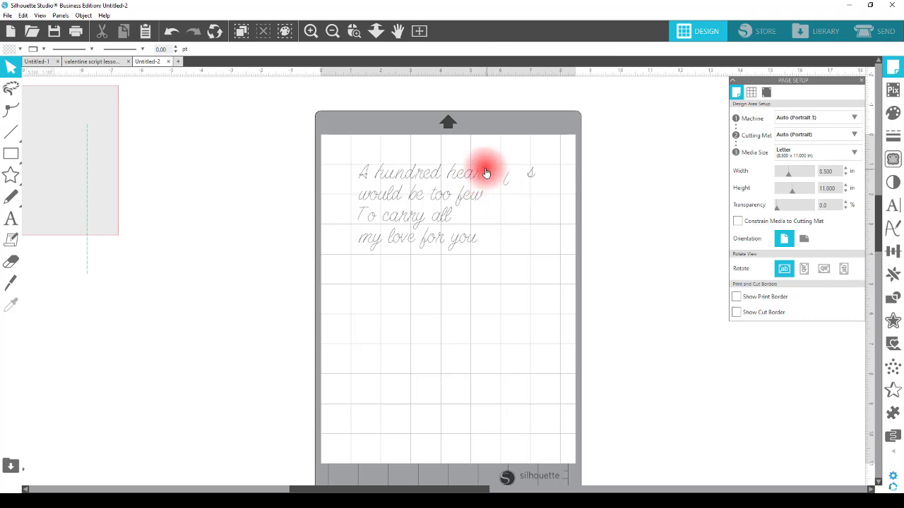
pyautogui.click(170, 32)
pyautogui.click(167, 33)
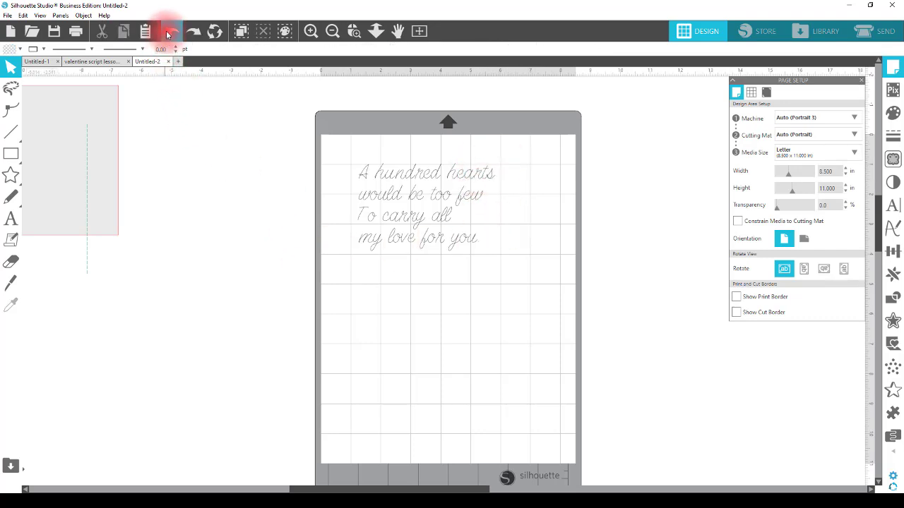
# Make all the poem's letters one compound path again and move the whole poem slightly up and to the right.
pyautogui.moveTo(348, 150); pyautogui.dragTo(605, 306)
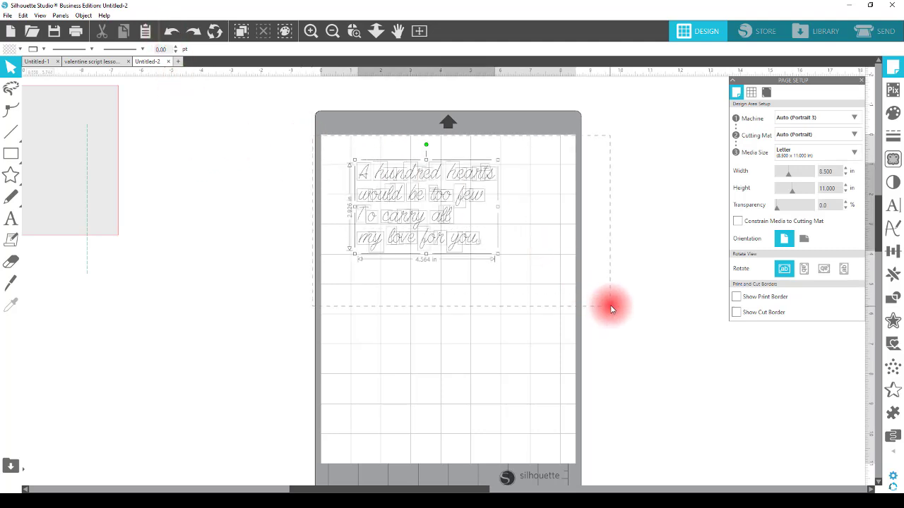
pyautogui.click(83, 15)
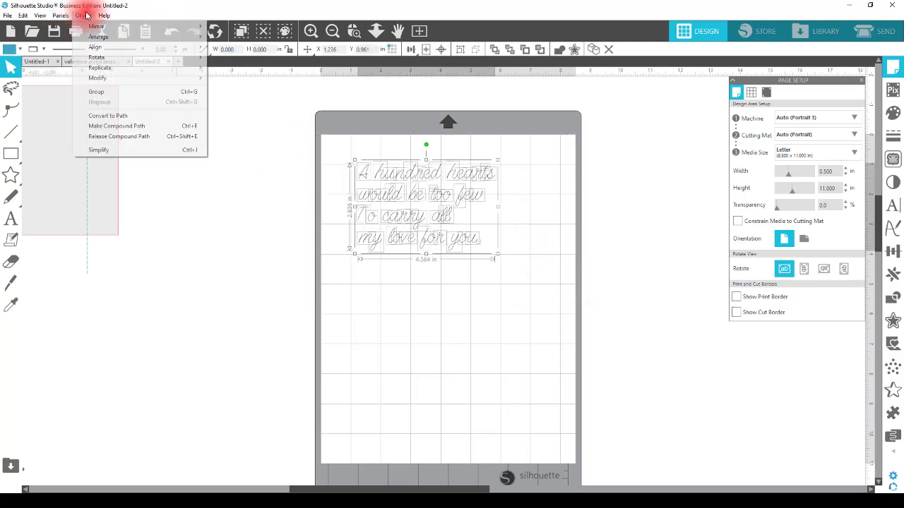
pyautogui.click(139, 126)
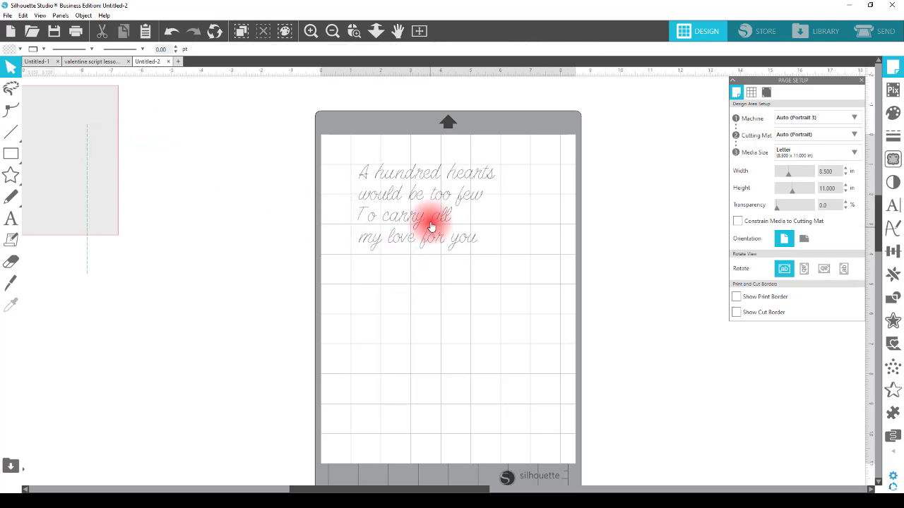
pyautogui.moveTo(430, 186)
pyautogui.mouseDown()
pyautogui.moveTo(483, 176)
pyautogui.moveTo(472, 137)
pyautogui.moveTo(416, 210)
pyautogui.moveTo(428, 238)
pyautogui.moveTo(445, 188)
pyautogui.mouseUp()
pyautogui.click(504, 222)
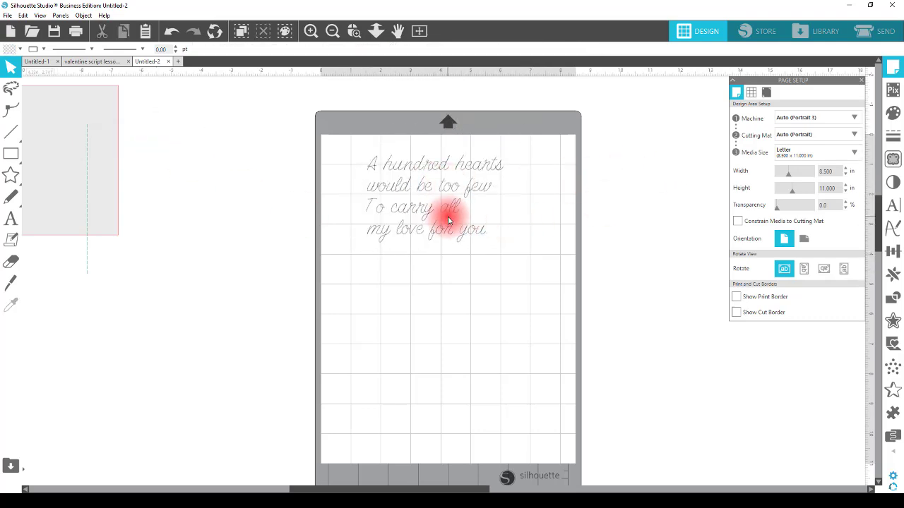